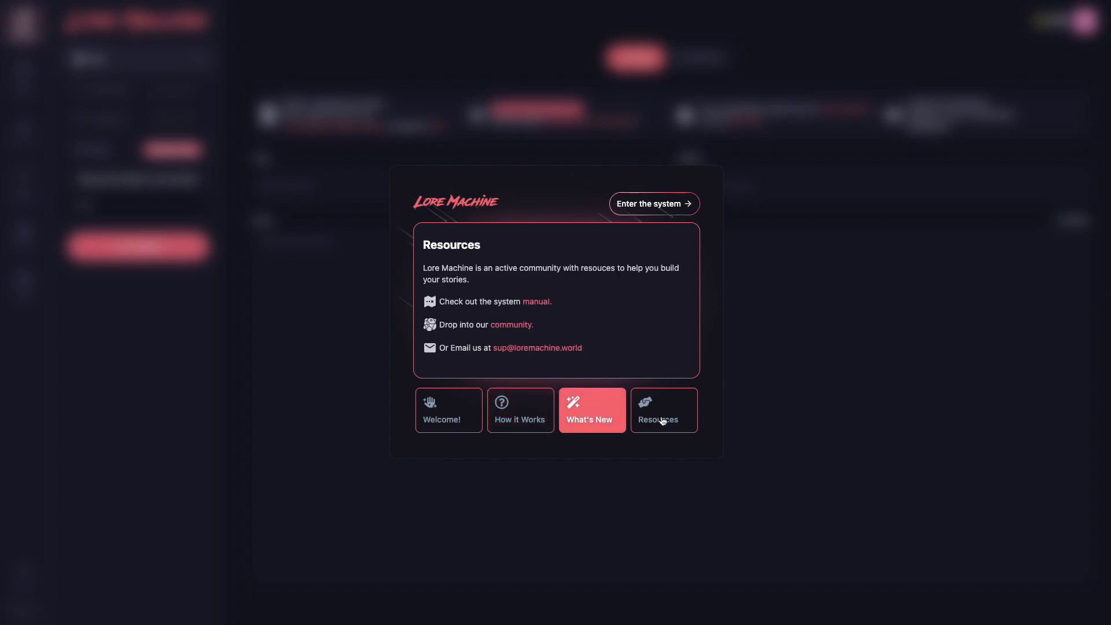
Enter the system and fill in a new story titled The Man With The Watches by Arthur Conan Doyle, pasting in the full story text
left_click(646, 214)
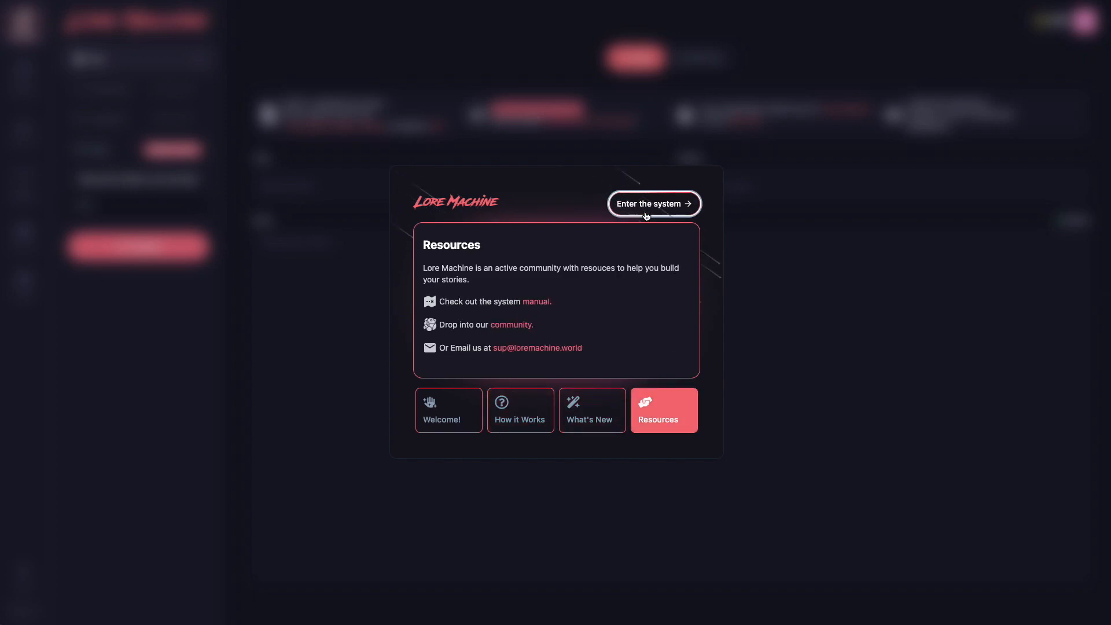
left_click(361, 393)
left_click(308, 185)
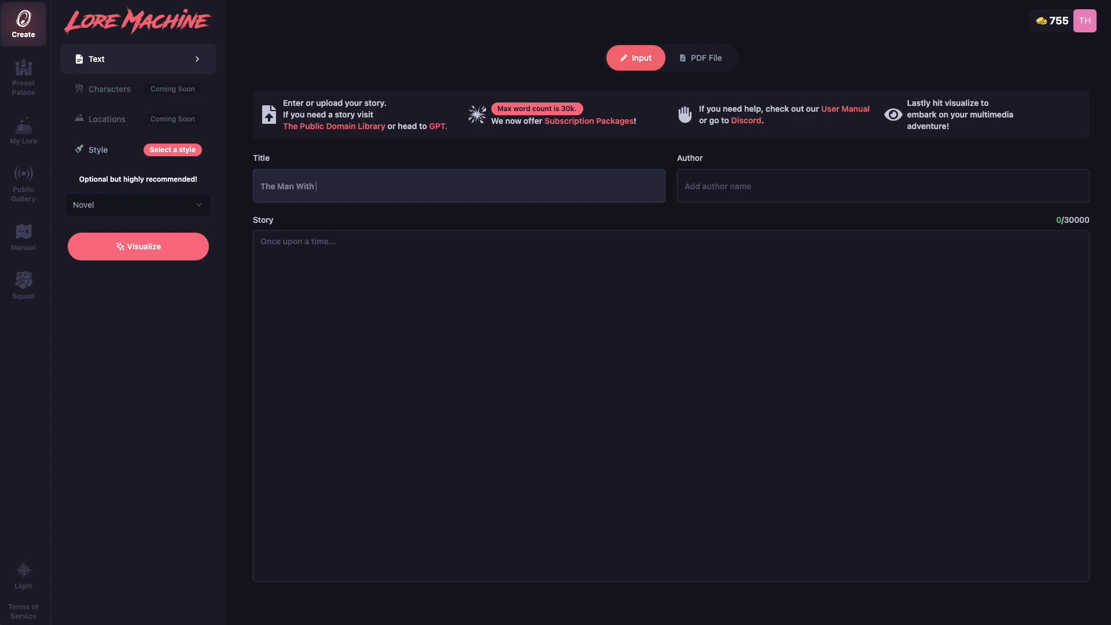
type("The Man With The Watches")
key("Tab")
type("Art")
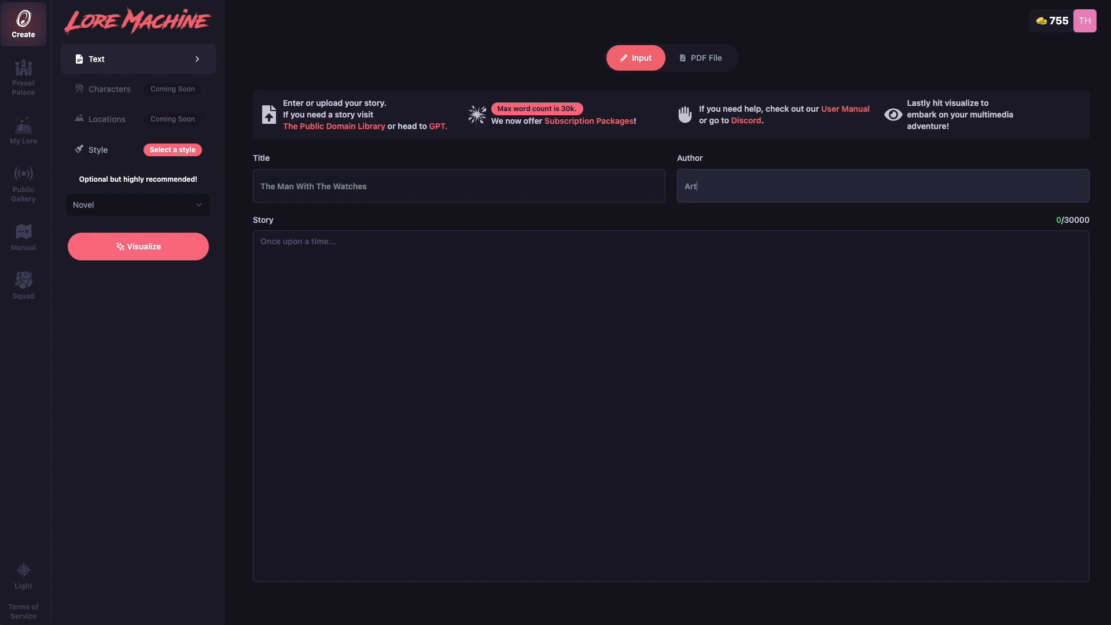
type("hur Conan Doyle")
left_click(902, 399)
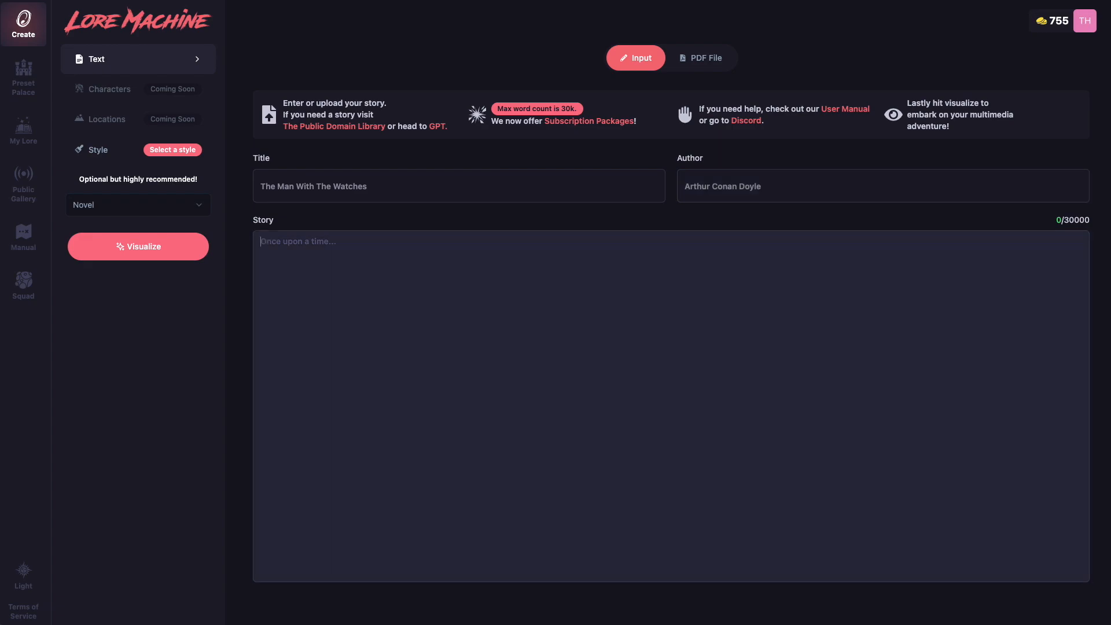
key("ctrl+v")
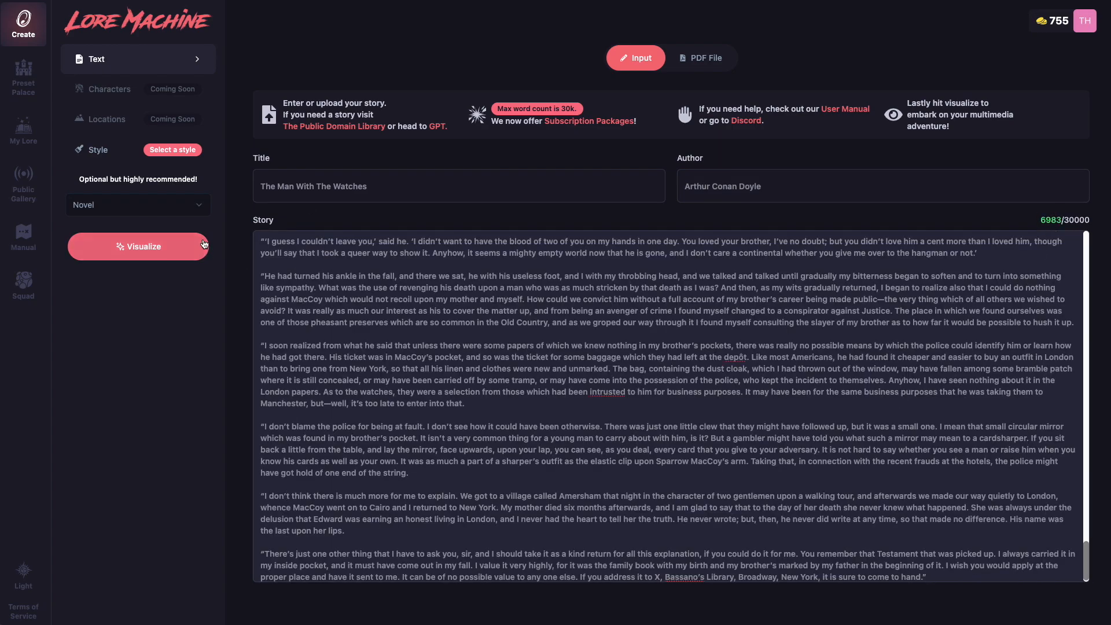
Choose the Mesh mode style for the story and visualize it
left_click(201, 155)
scroll(569, 475, "down", 3)
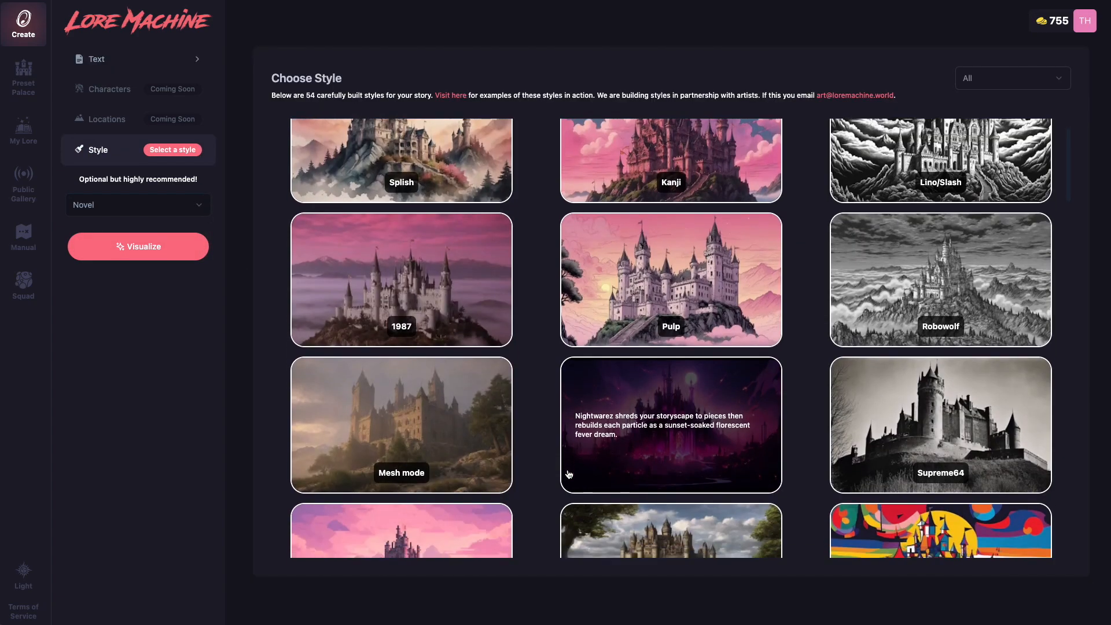
scroll(569, 475, "down", 1)
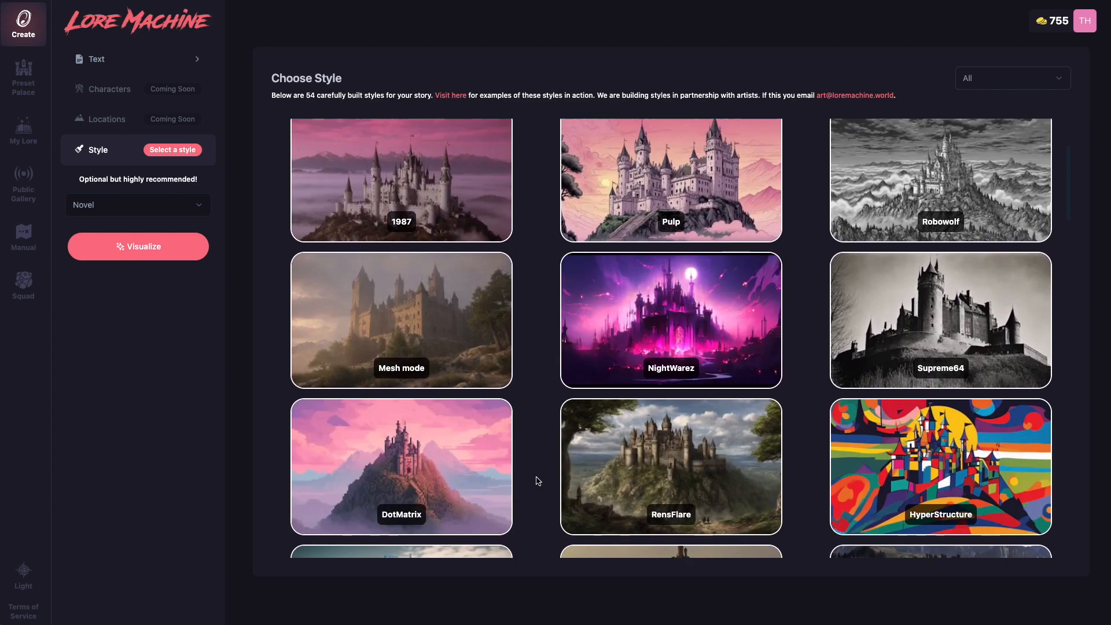
scroll(538, 479, "up", 2)
scroll(538, 481, "up", 1)
scroll(541, 486, "down", 5)
scroll(541, 489, "up", 1)
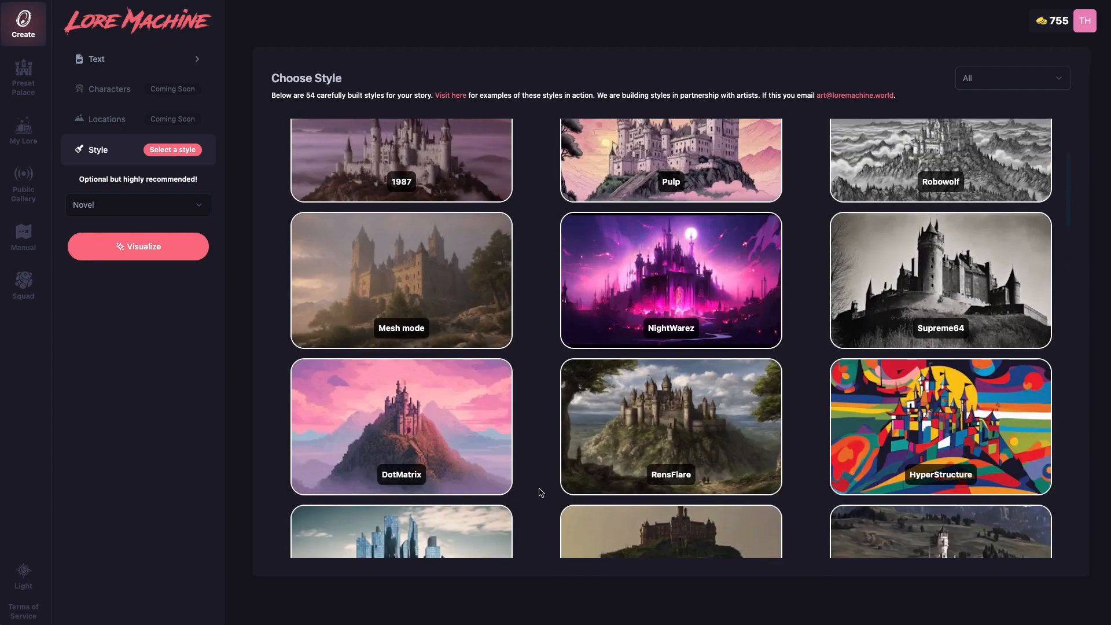
mouse_move(428, 266)
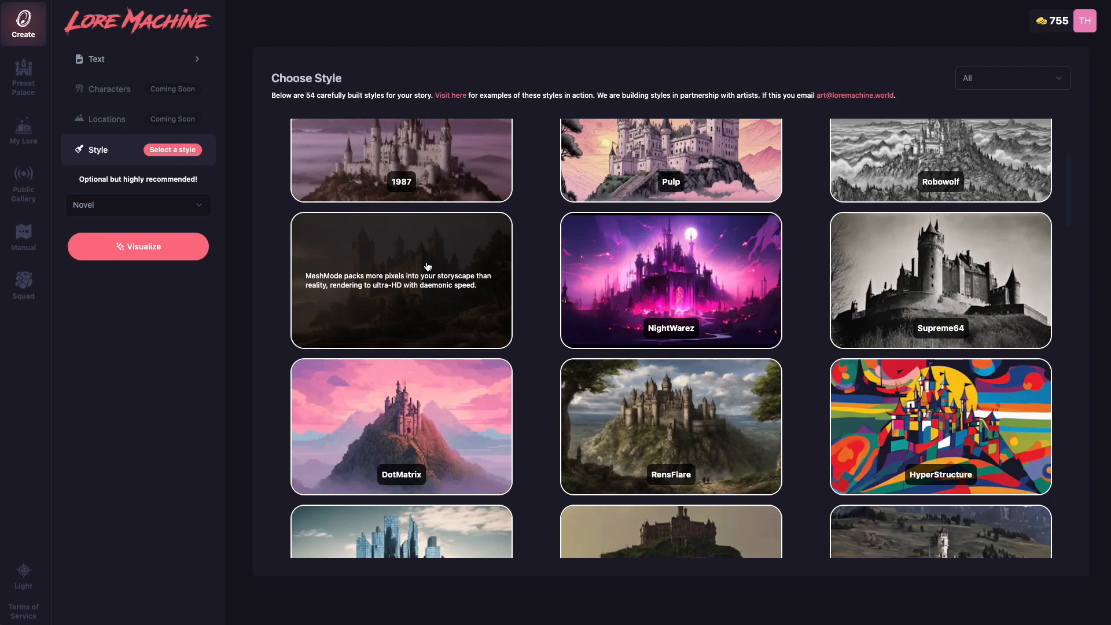
left_click(428, 267)
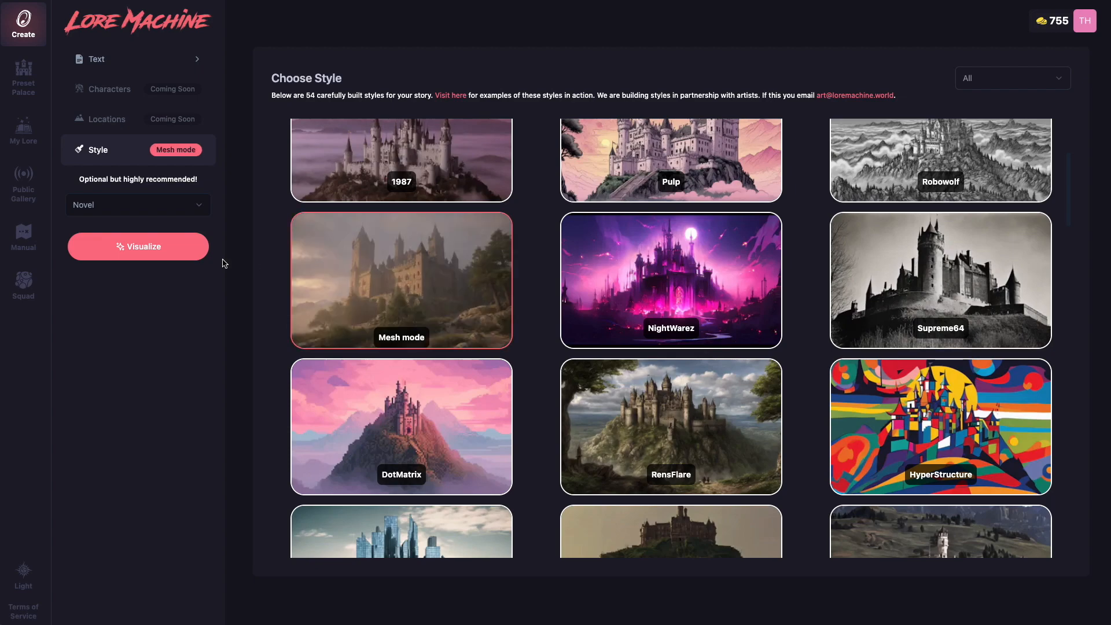
left_click(158, 257)
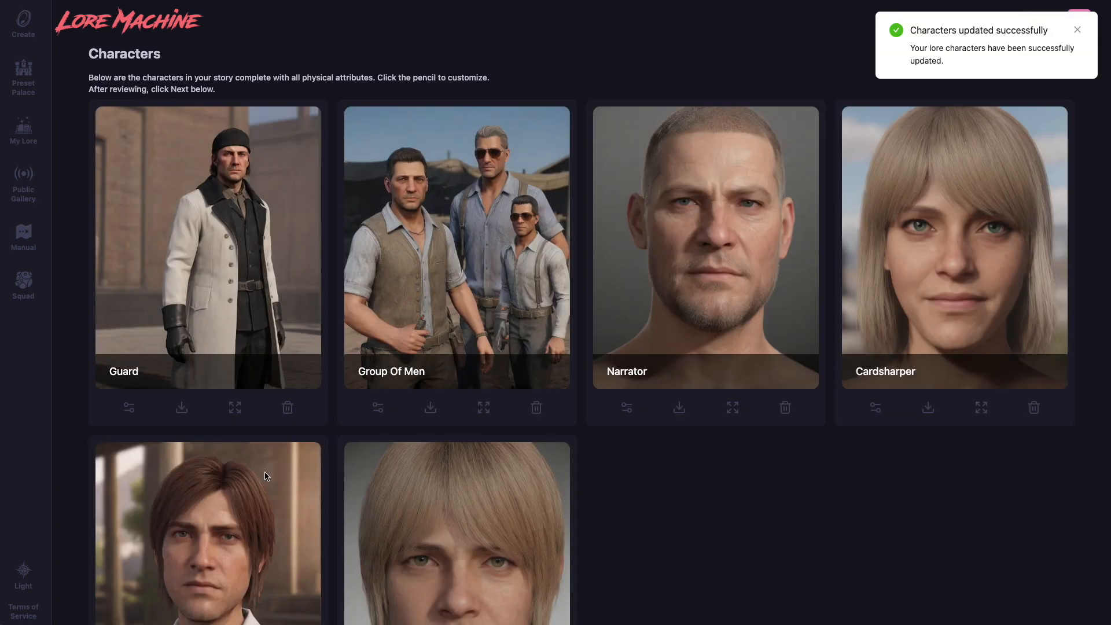
Open the Narrator character for customization and set the clothing to white t-shirt
scroll(322, 485, "down", 4)
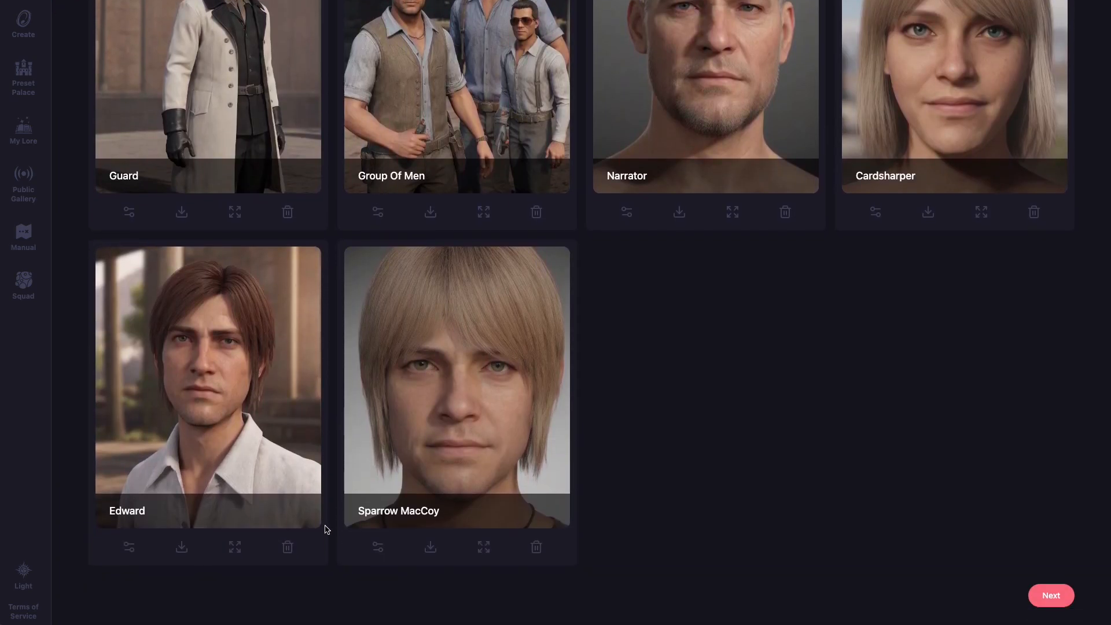
scroll(327, 529, "up", 4)
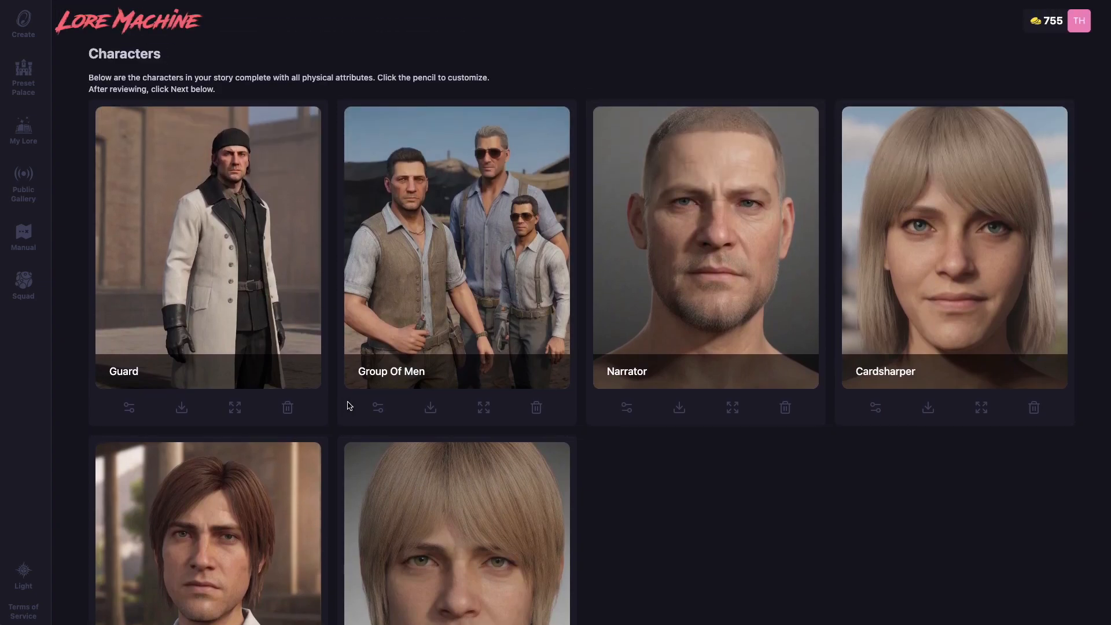
left_click(627, 408)
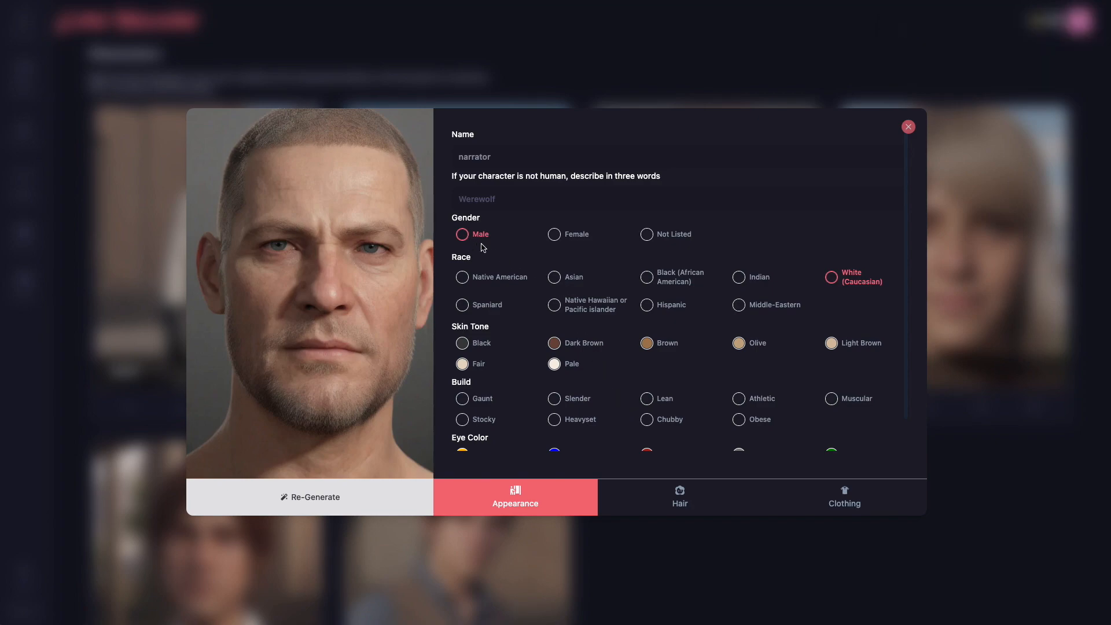
left_click(788, 497)
left_click(608, 149)
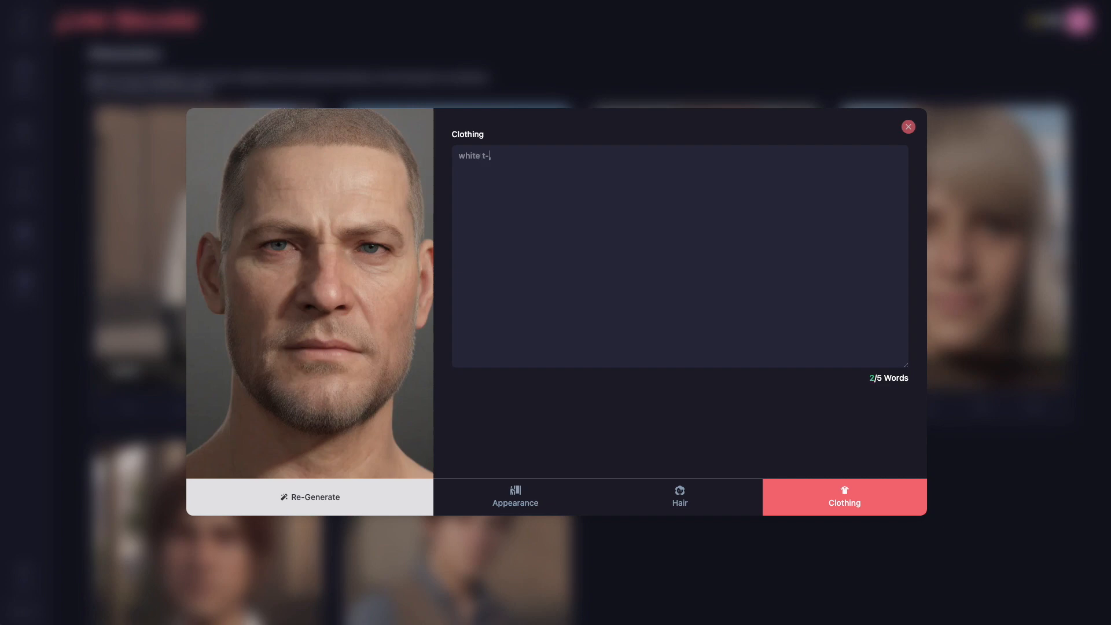
left_click(367, 509)
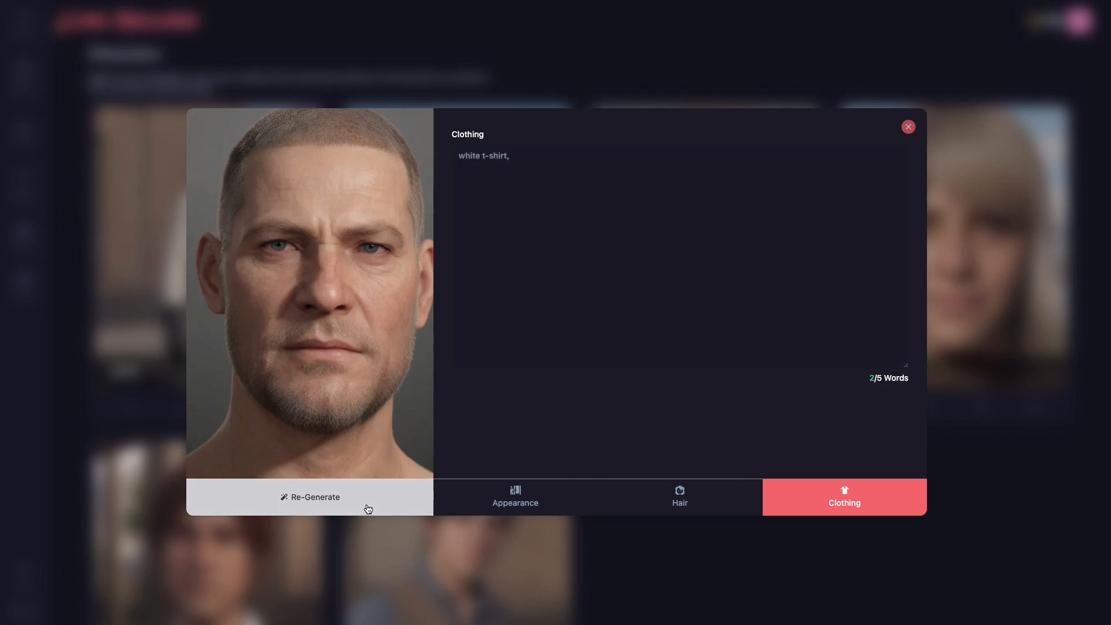
Give the narrator Hispanic race, Dark Brown skin tone, Athletic build and Blue eyes, regenerate the portrait and close the character editor
left_click(519, 508)
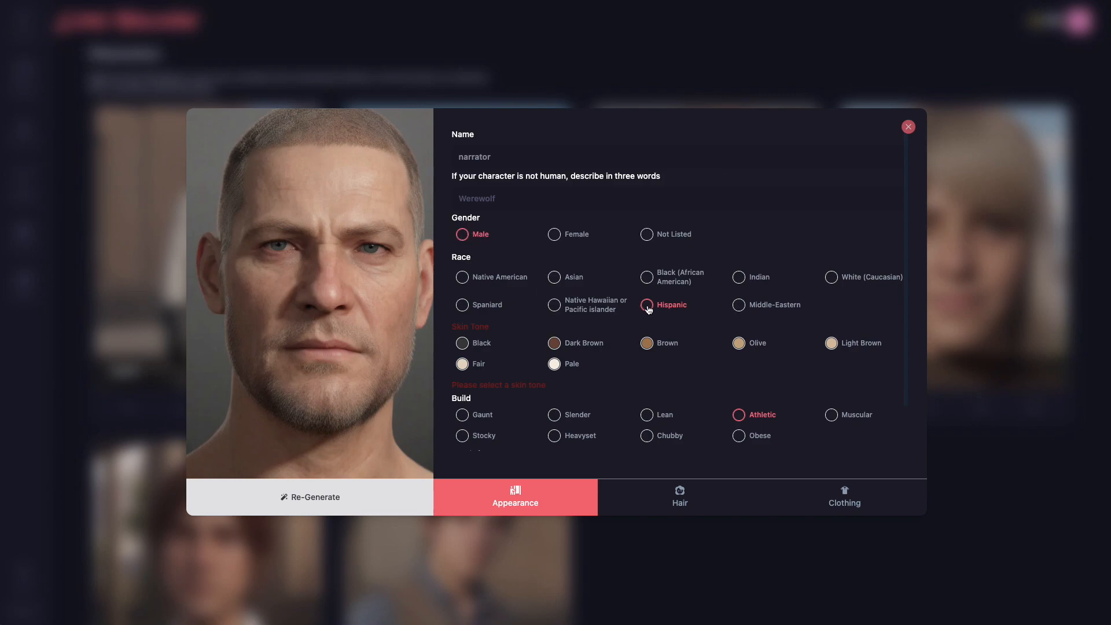
left_click(556, 345)
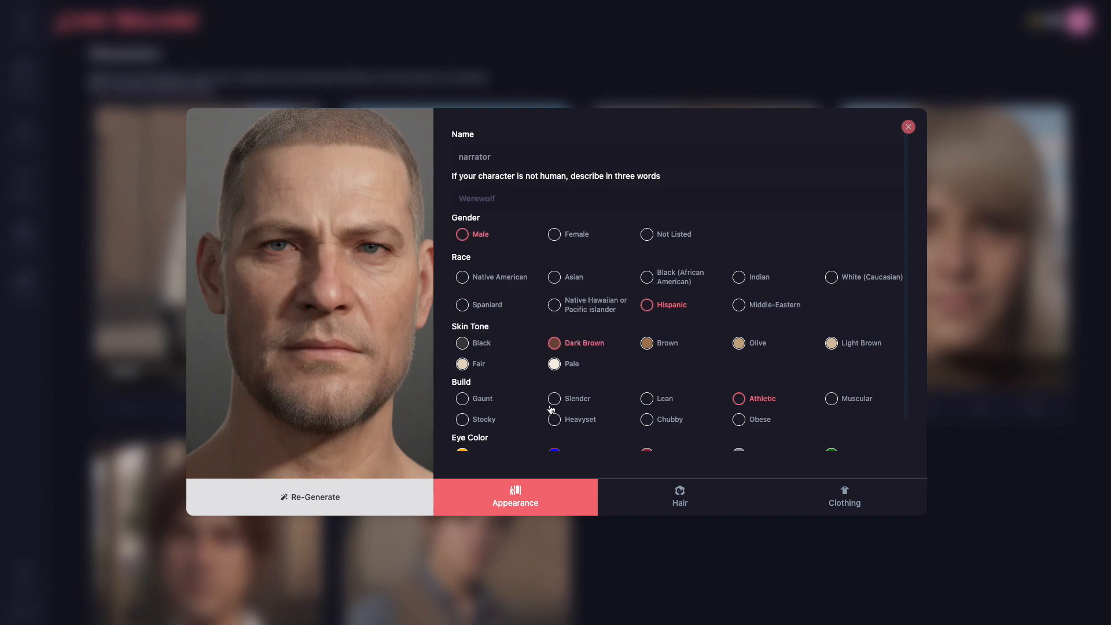
scroll(547, 419, "down", 1)
left_click(547, 419)
left_click(404, 509)
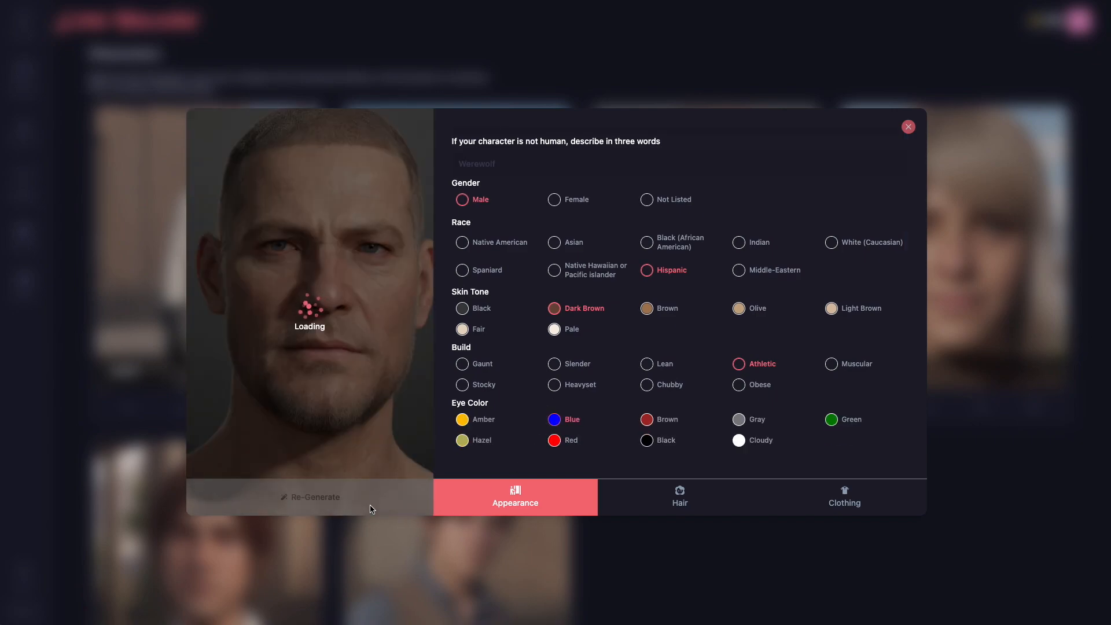
left_click(910, 127)
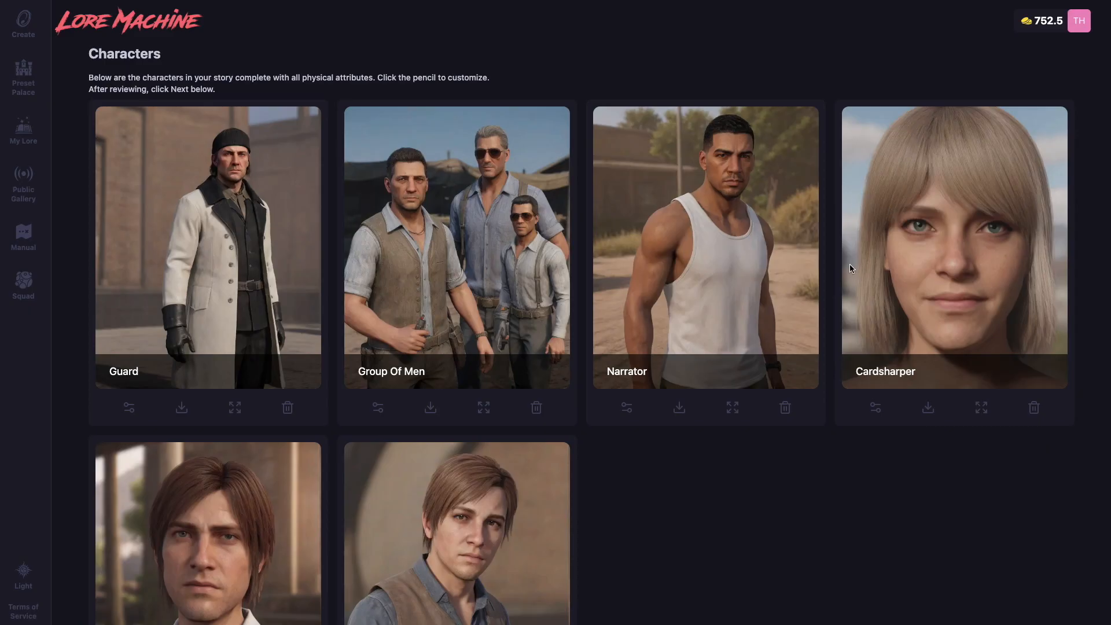
Accept the characters and the locations and continue to the scene selection
scroll(862, 255, "down", 3)
left_click(1047, 609)
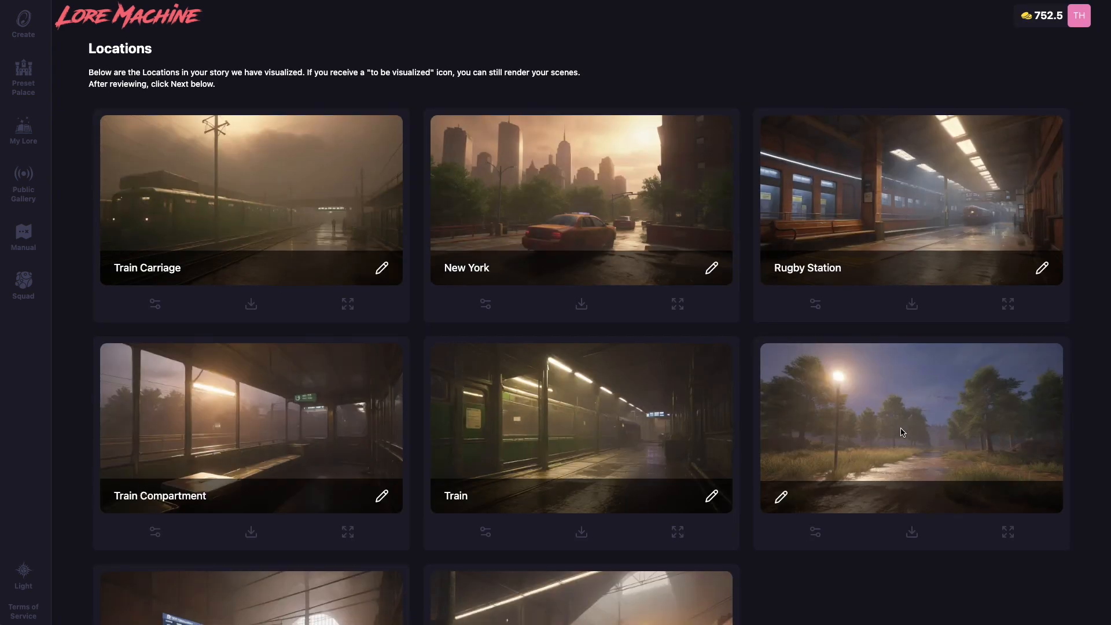
scroll(903, 431, "down", 4)
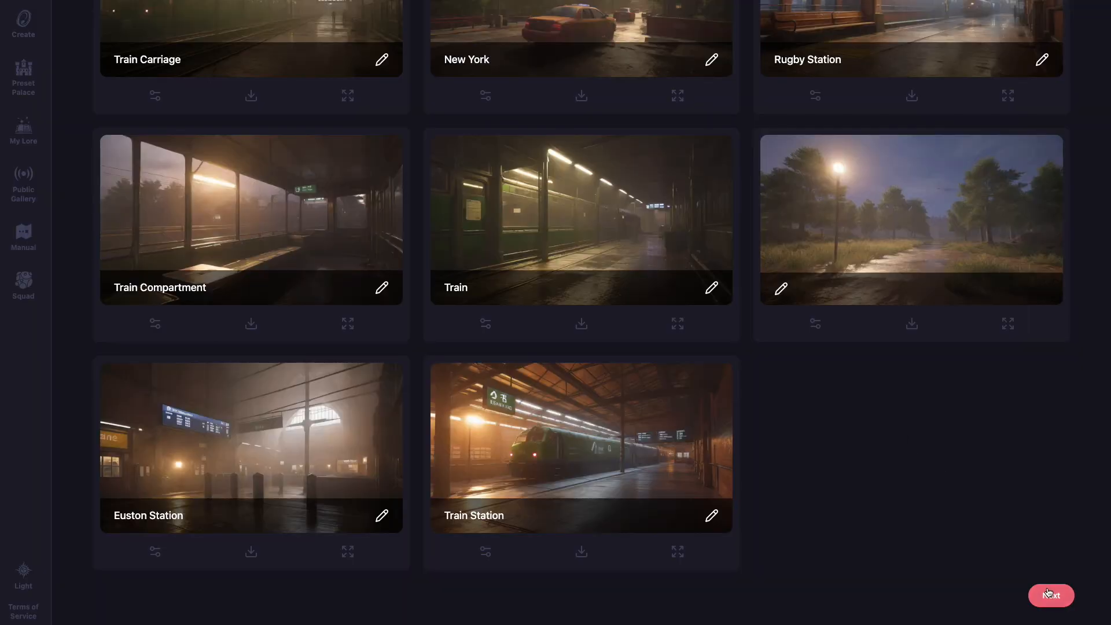
left_click(1049, 593)
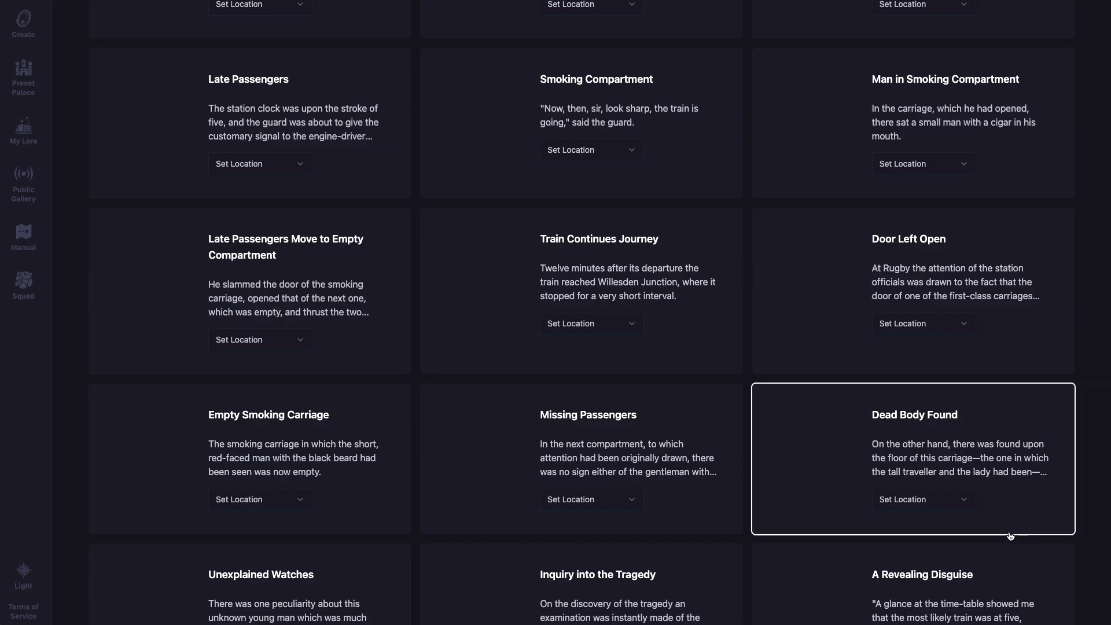
Review the list of story scenes and render them into a storyboard
scroll(570, 385, "up", 3)
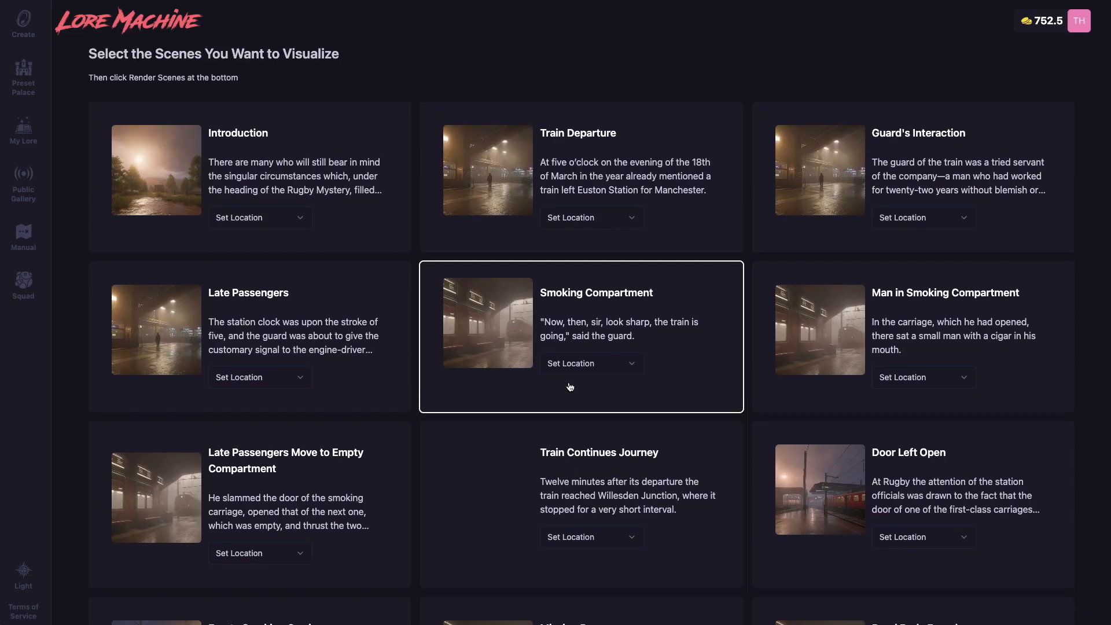
scroll(570, 387, "down", 4)
scroll(709, 424, "down", 15)
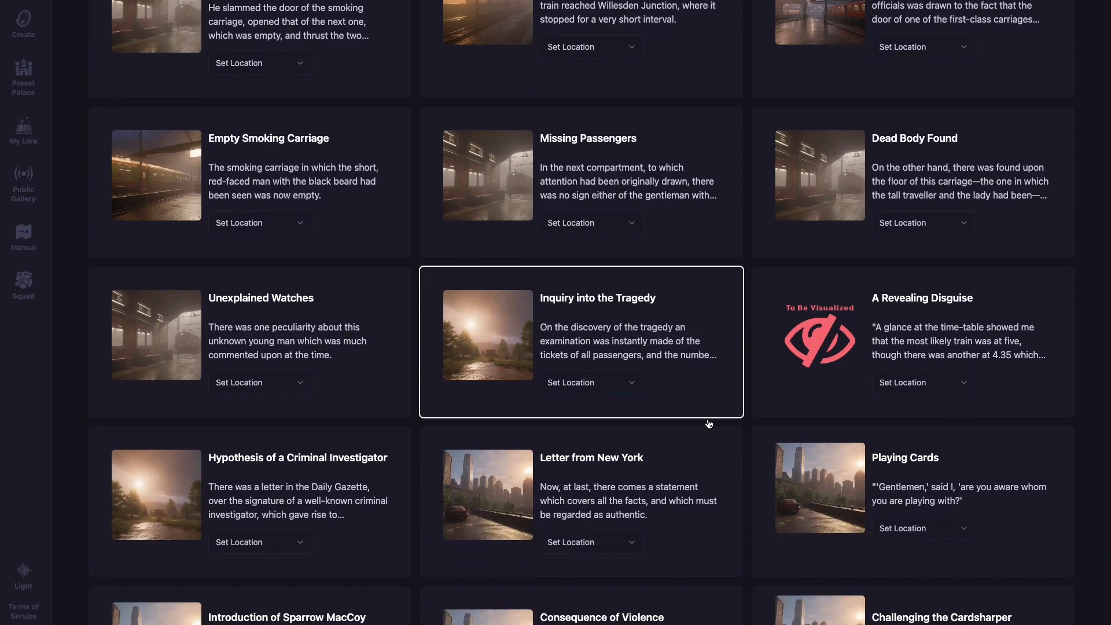
scroll(709, 424, "up", 18)
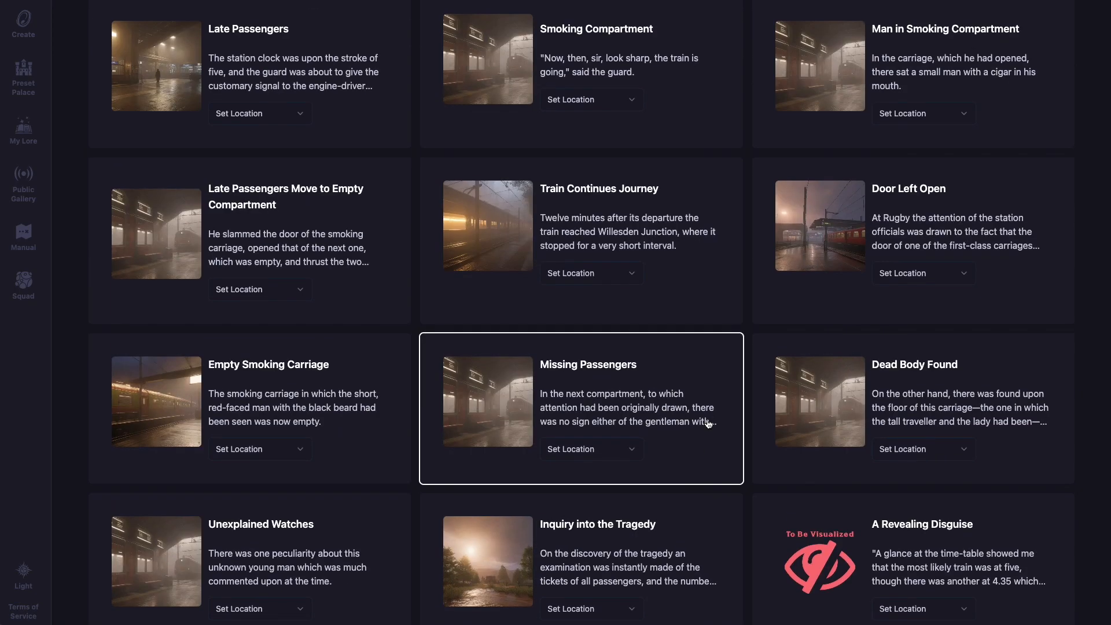
scroll(709, 425, "up", 5)
scroll(712, 358, "down", 20)
left_click(1050, 605)
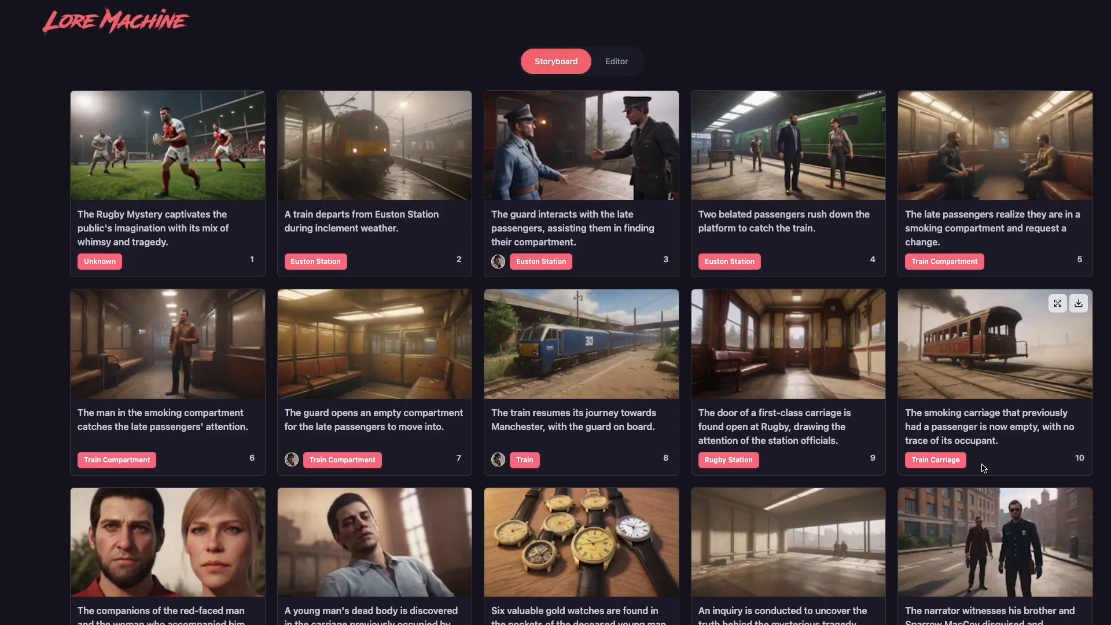
Look through the rendered scenes on the storyboard from the first to the last
scroll(983, 469, "down", 8)
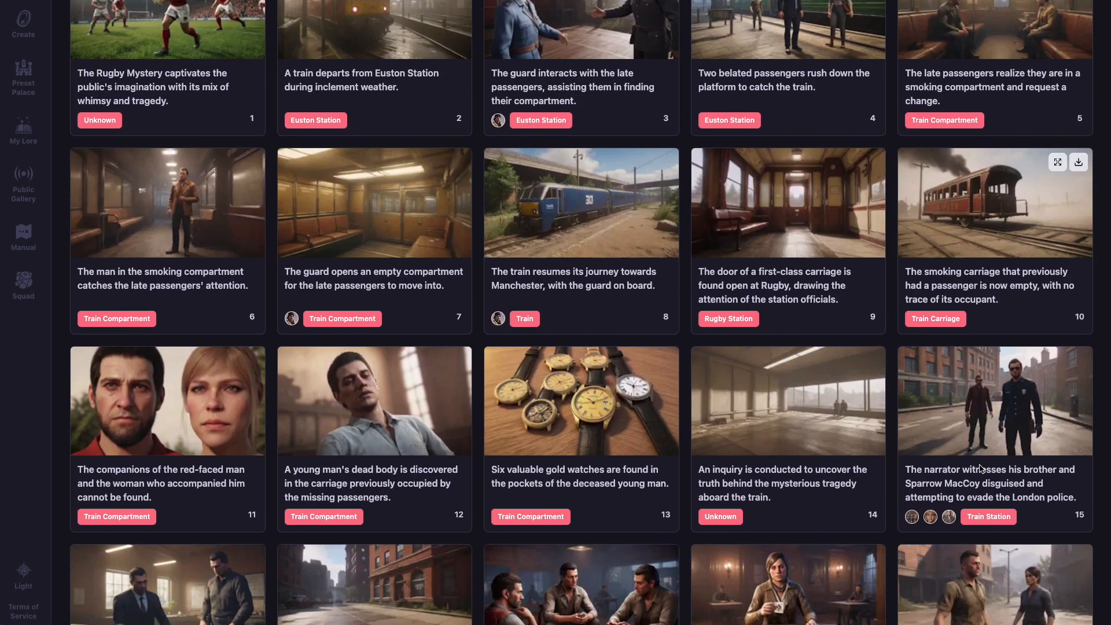
scroll(982, 469, "down", 7)
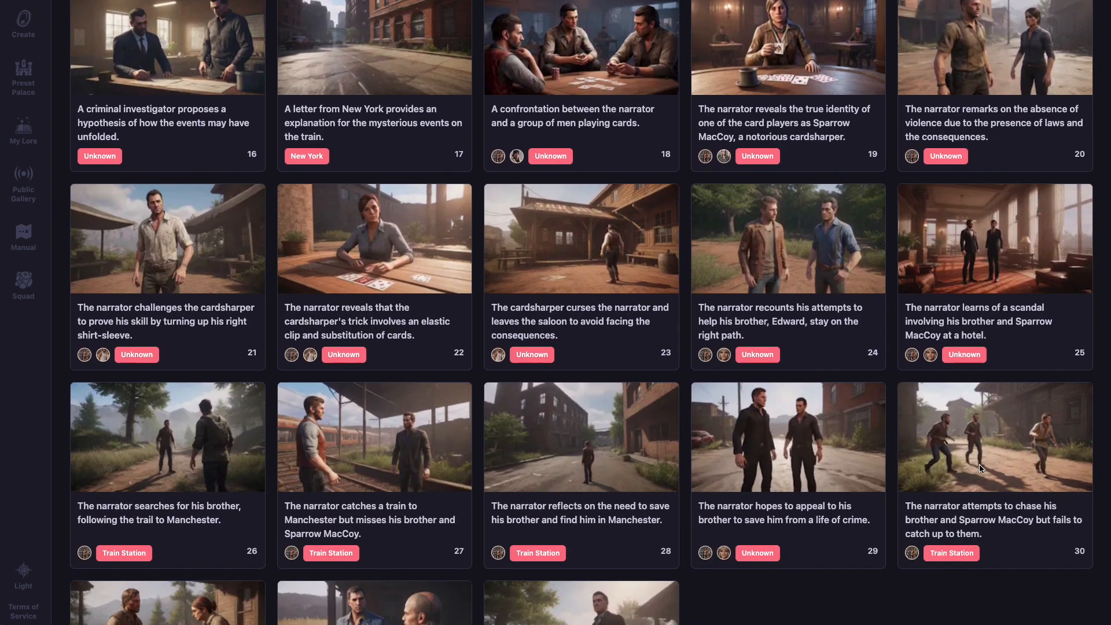
scroll(982, 468, "up", 3)
scroll(982, 469, "up", 11)
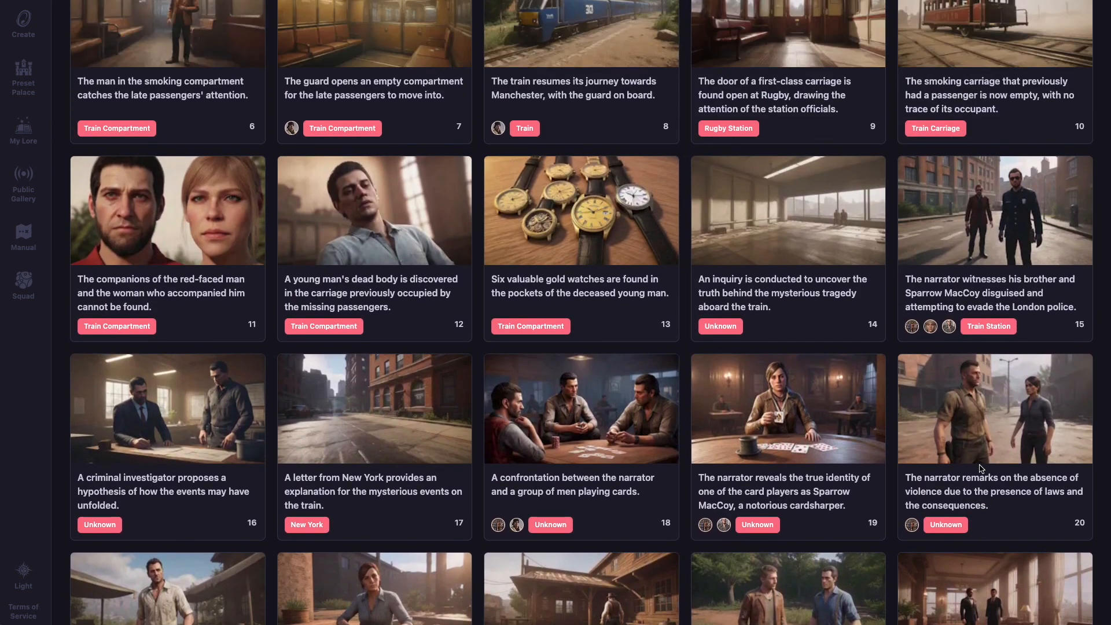
scroll(982, 469, "up", 1)
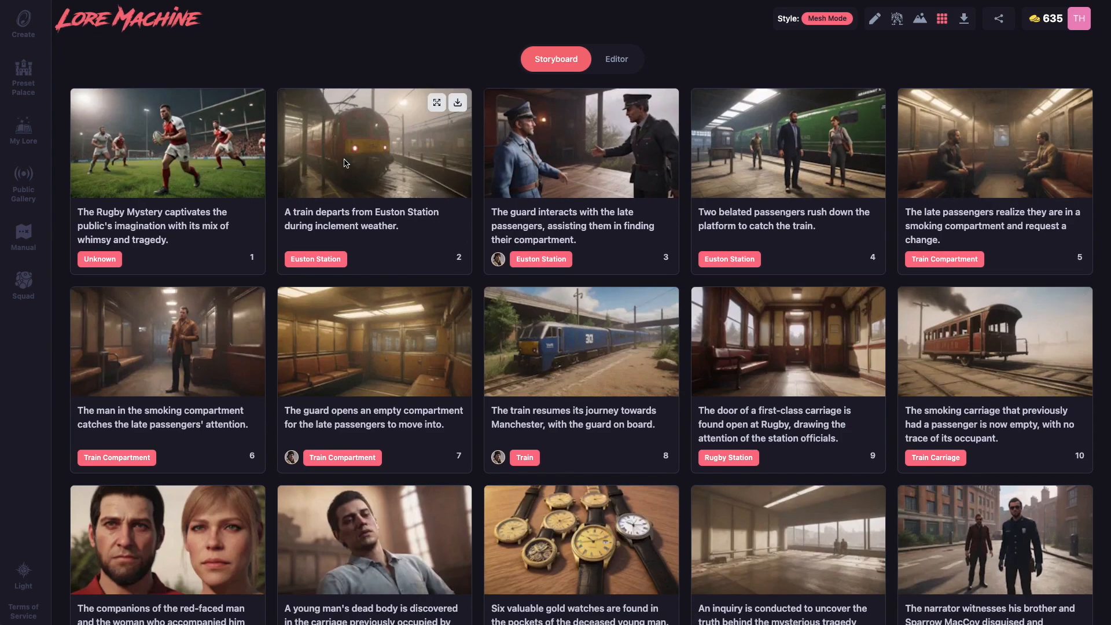
Switch from the storyboard to the scene editor and view scene 2 and scene 5
left_click(602, 67)
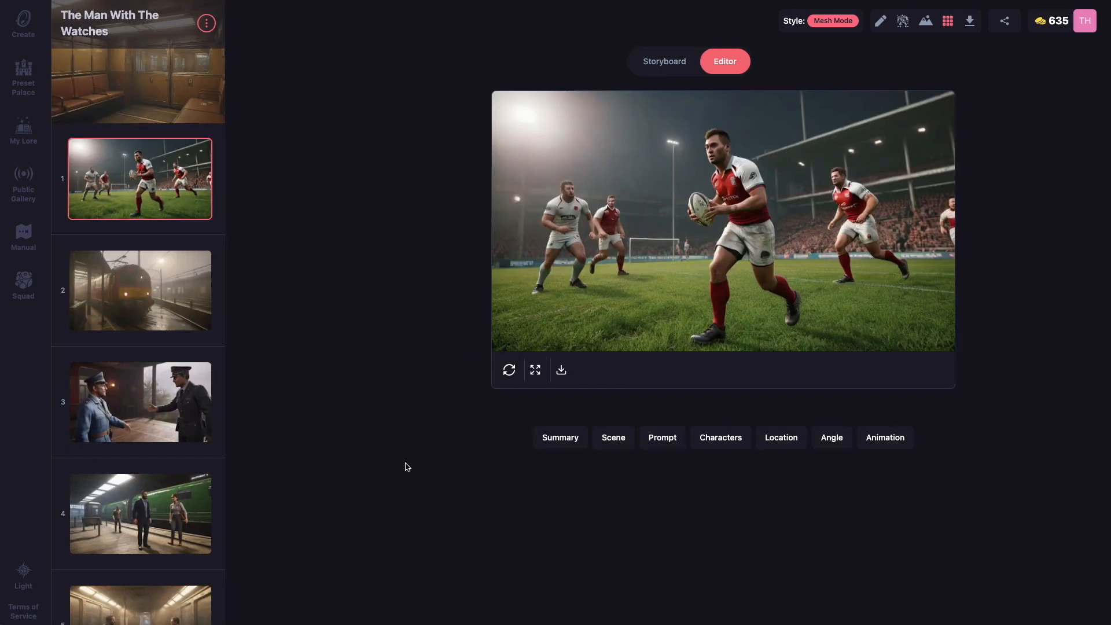
left_click(140, 275)
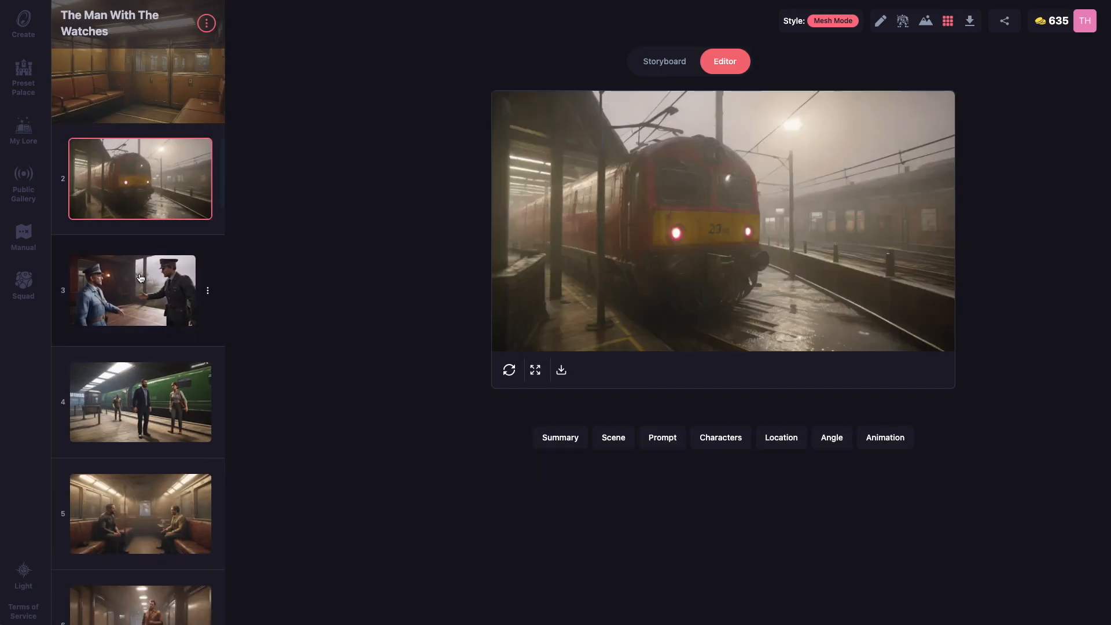
left_click(189, 492)
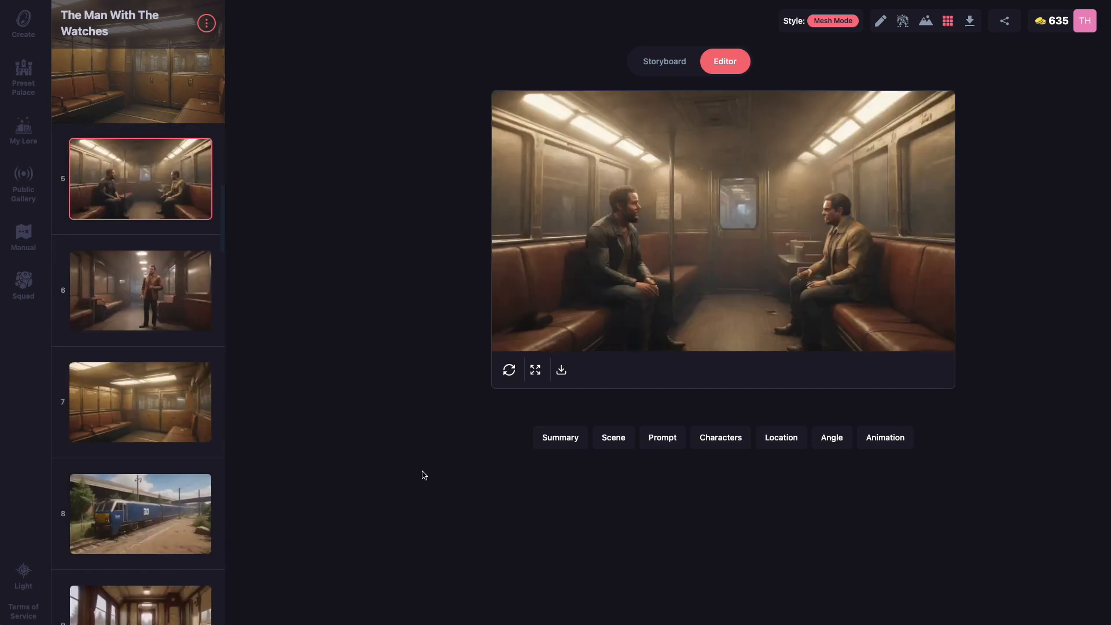
Look through scene 5's summary, scene, prompt, characters, location and angle options
left_click(560, 439)
left_click(614, 438)
left_click(663, 438)
left_click(721, 438)
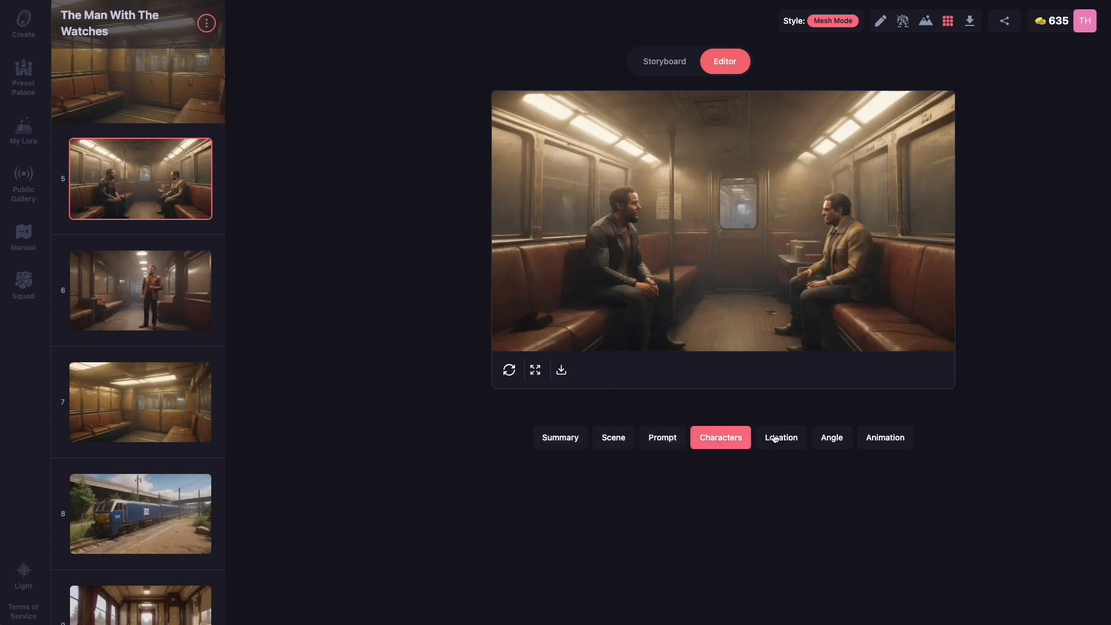
left_click(775, 440)
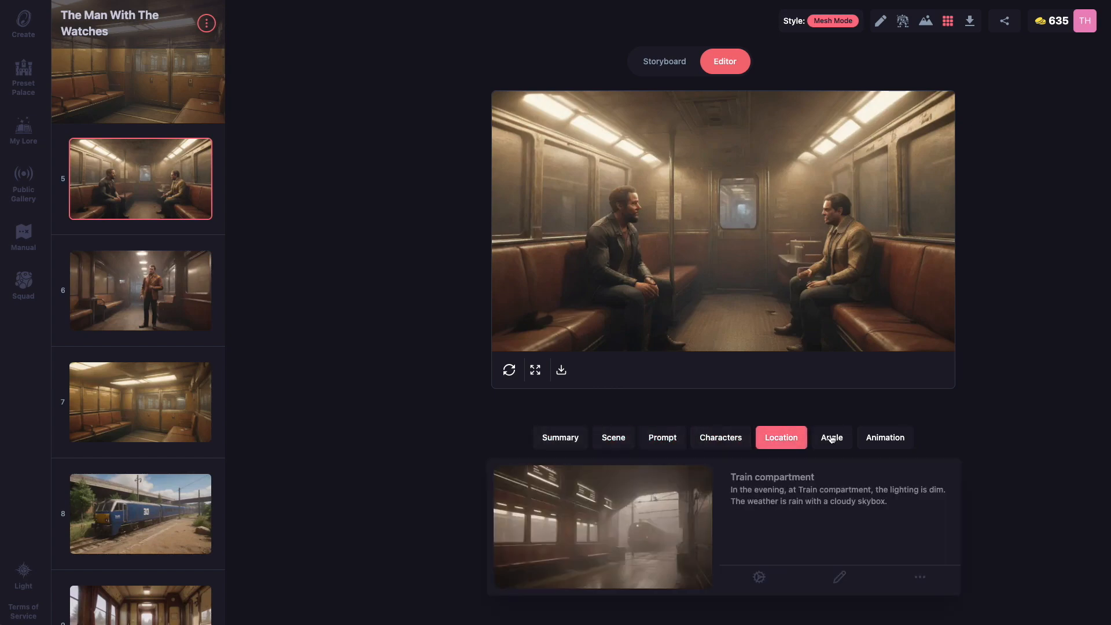
left_click(832, 439)
Animate scene 5 at animation strength 100 and scene 23 at 102, both with hallucination strength 1.8
left_click(885, 441)
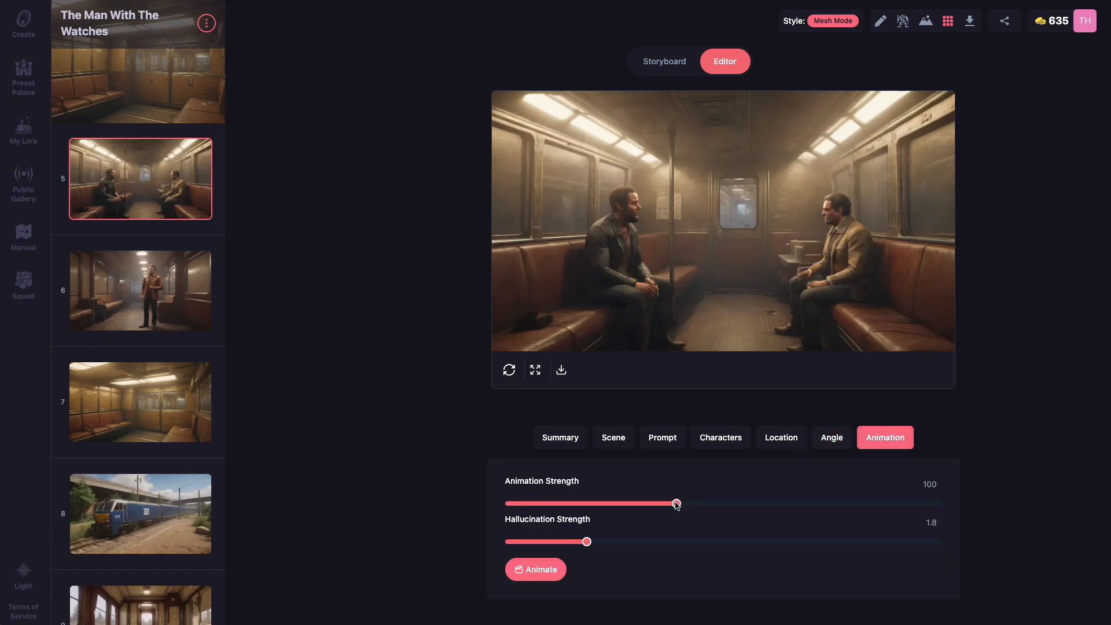
left_click(537, 576)
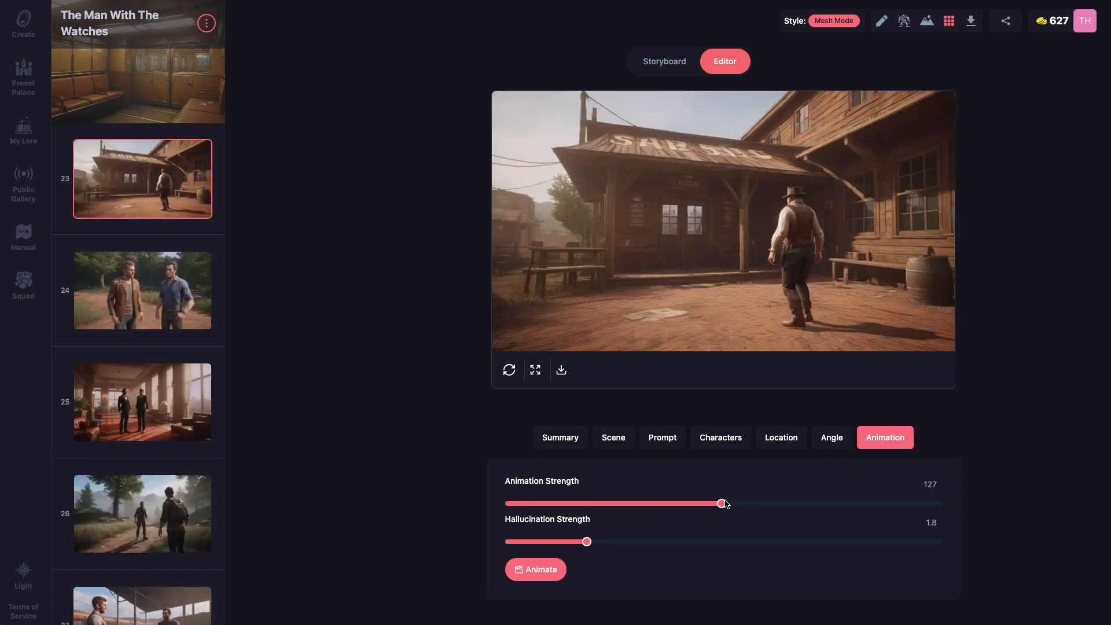
left_click_drag(726, 504, 680, 507)
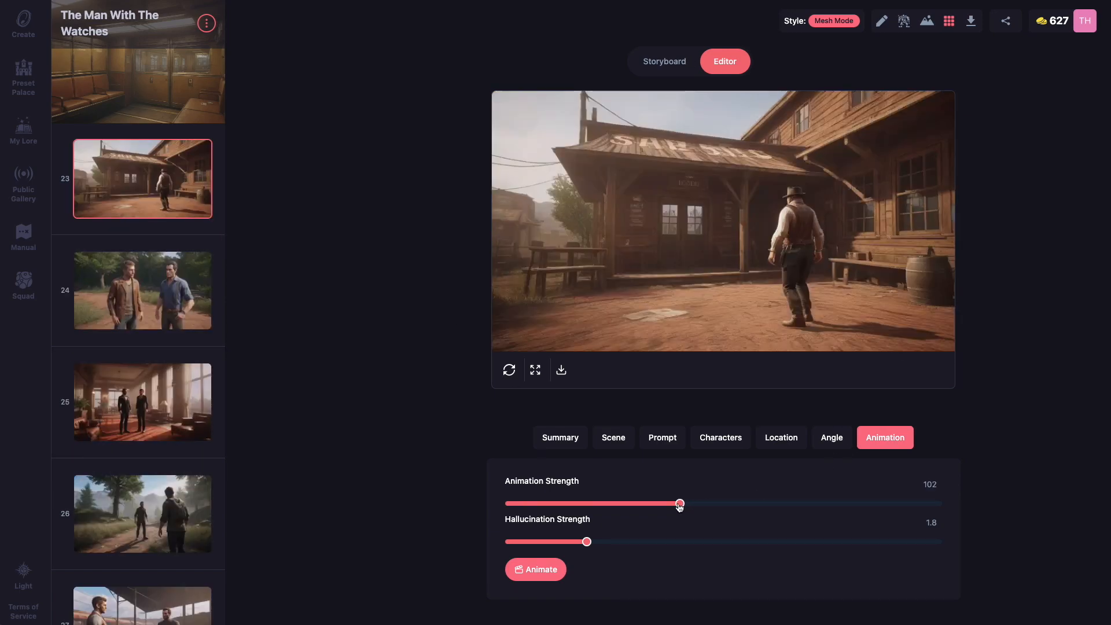
left_click(525, 570)
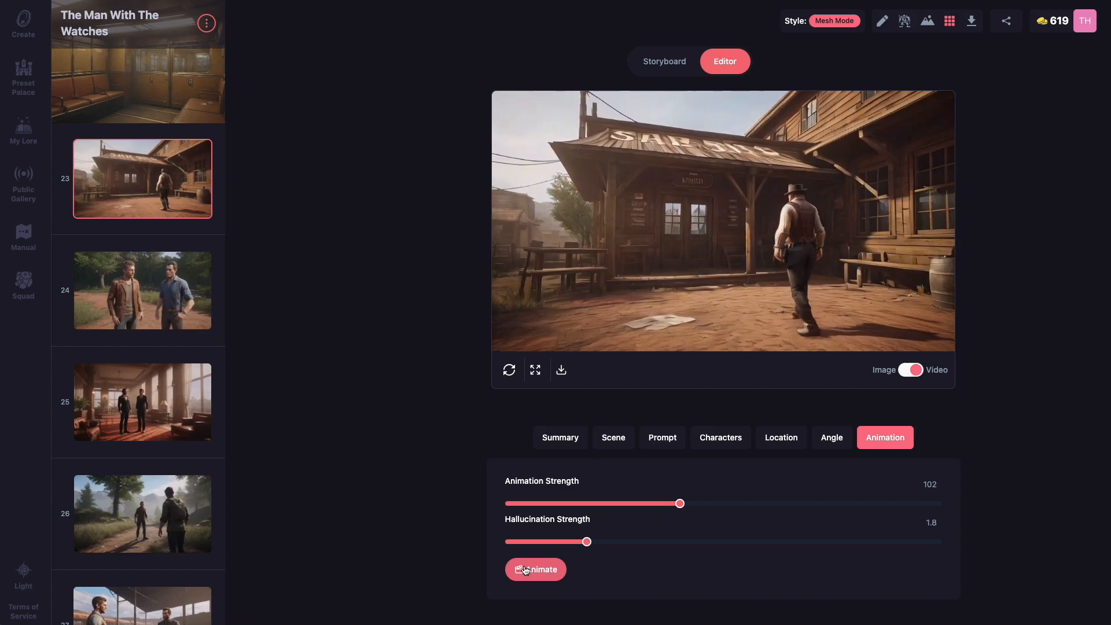
Animate scene 10, the train carriage, with animation strength 118 and hallucination strength 2.2
scroll(122, 579, "down", 3)
left_click(140, 184)
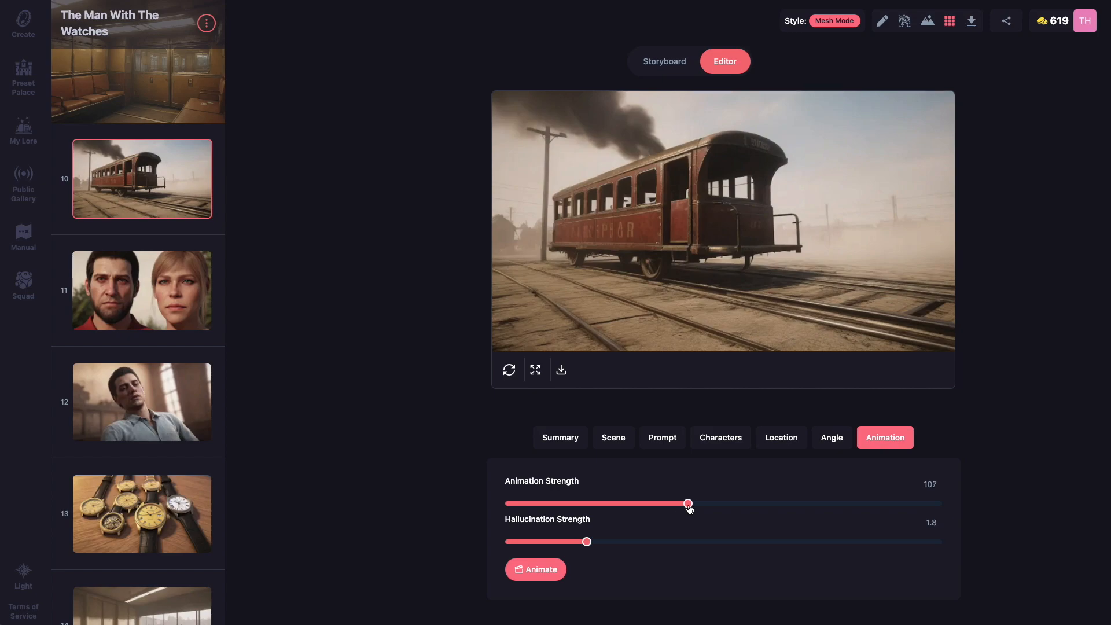
left_click(557, 574)
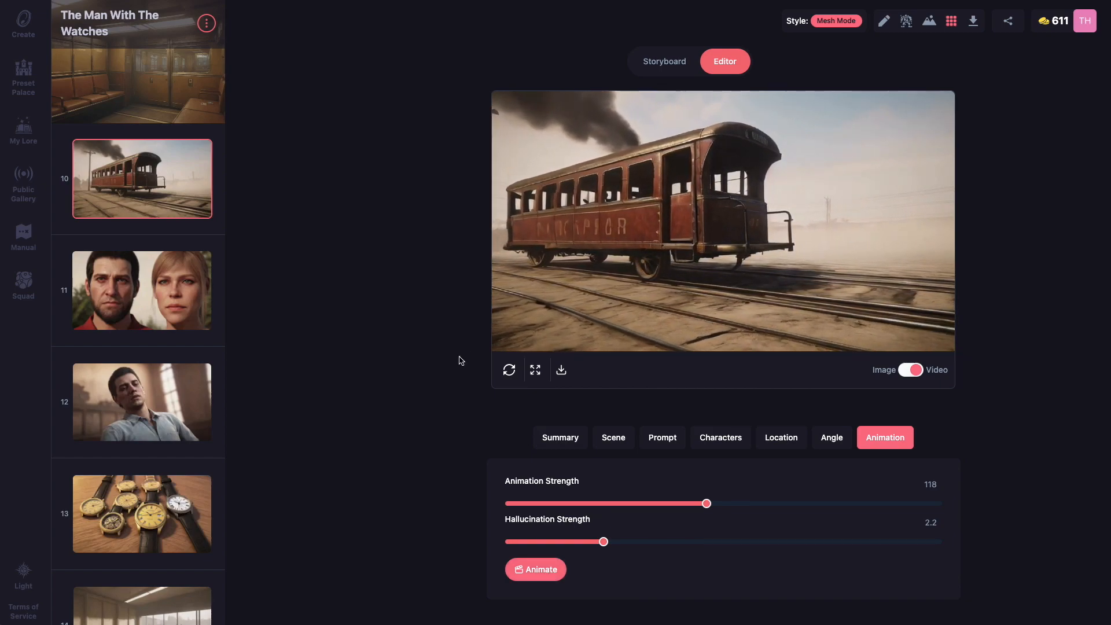
Animate scene 13, the gold watches, with animation strength 143 and hallucination strength 2.2
left_click(160, 508)
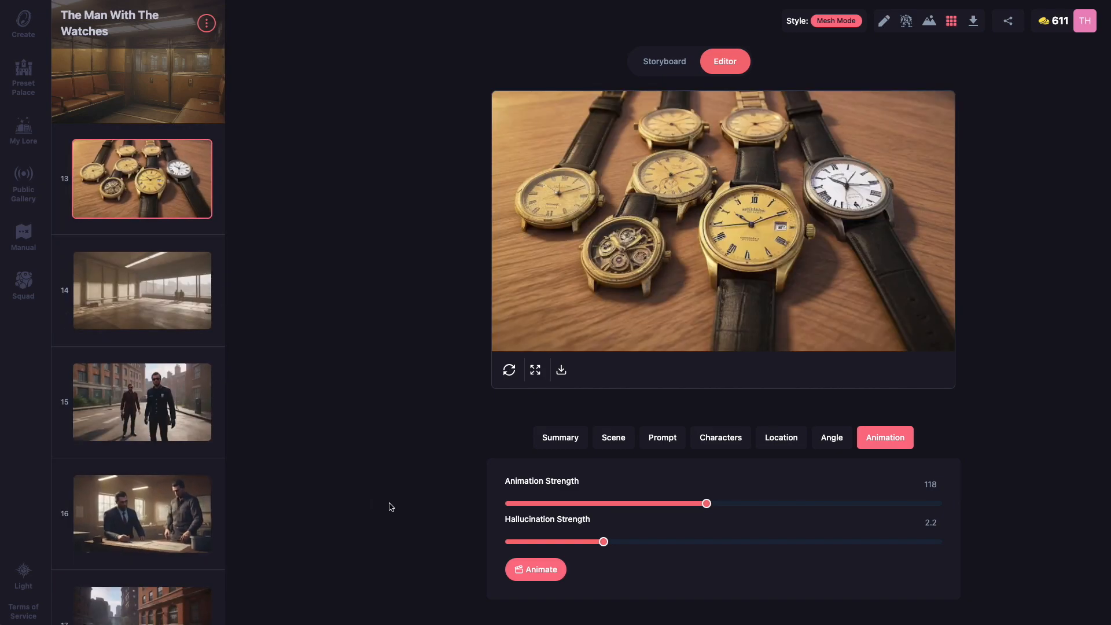
left_click(747, 504)
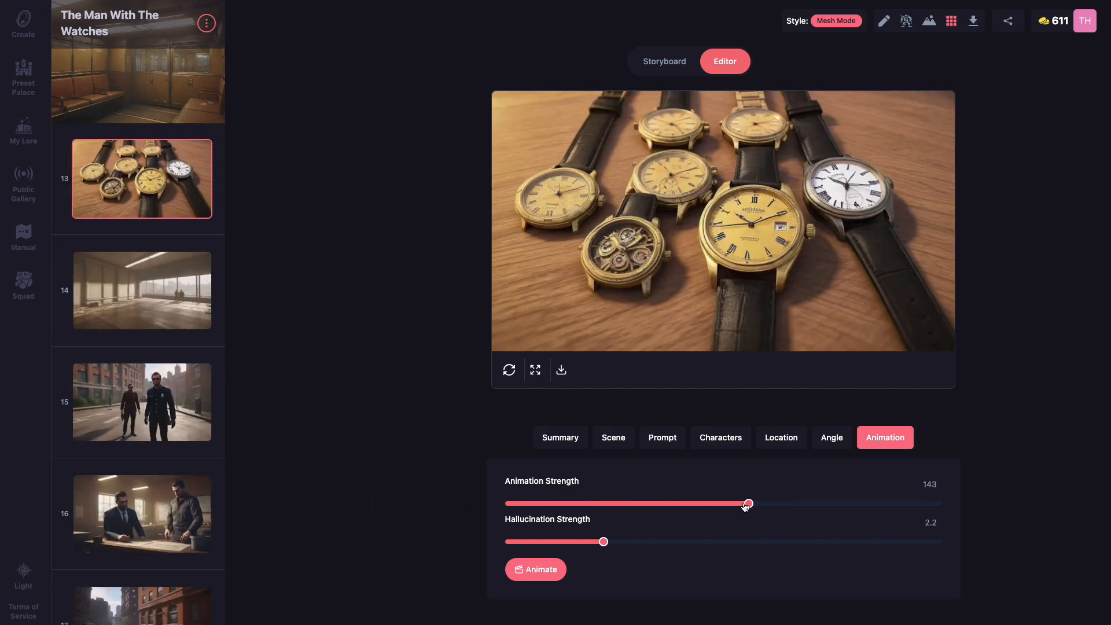
left_click(552, 576)
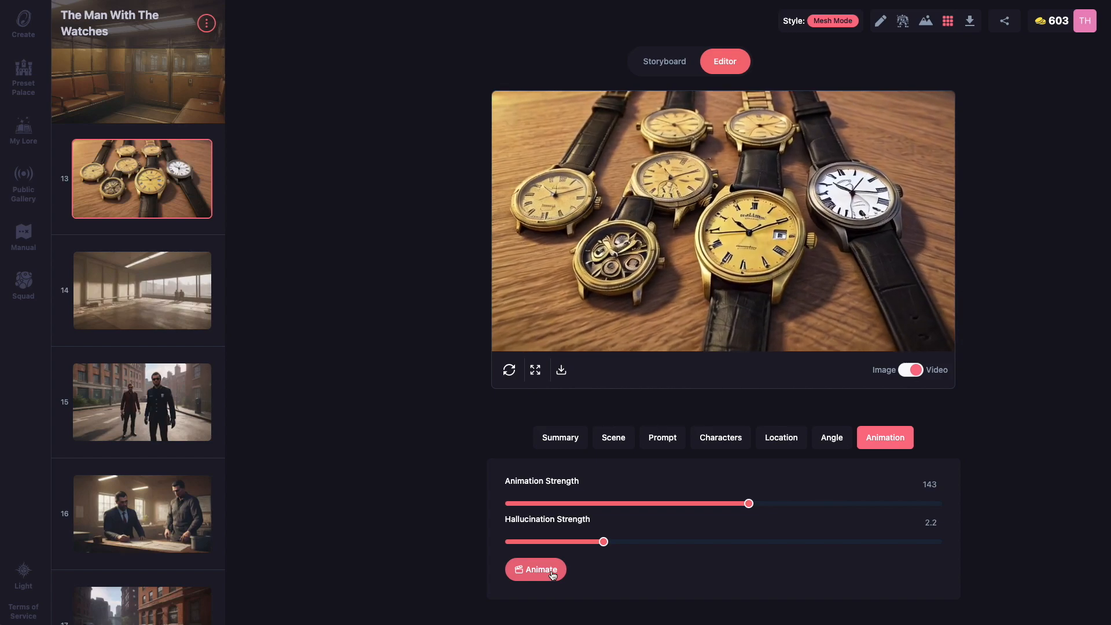
mouse_move(661, 304)
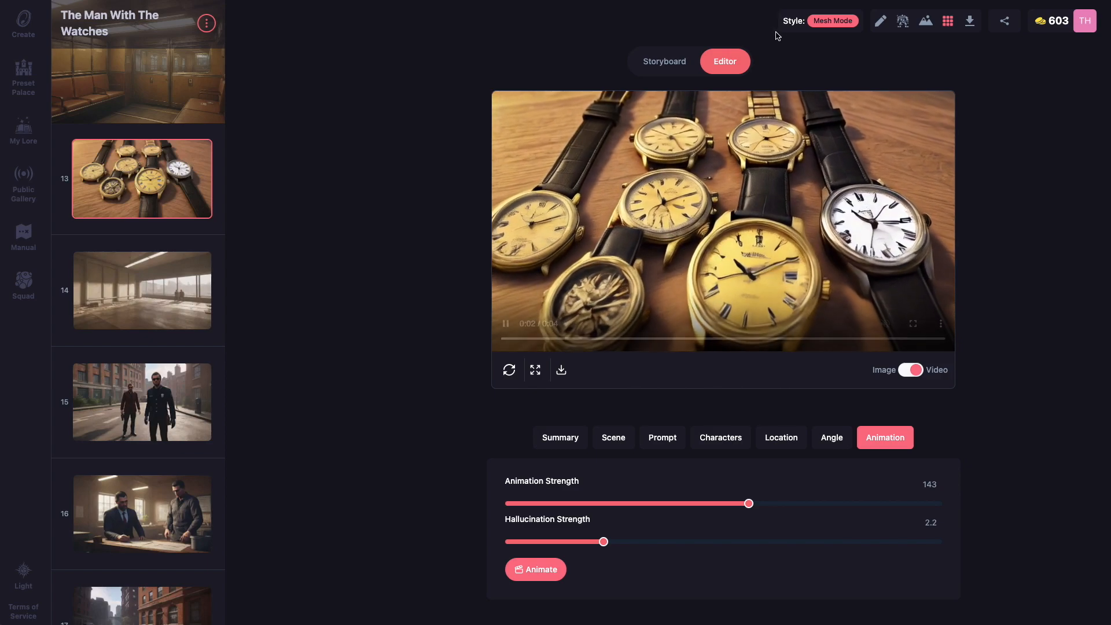
Return to the storyboard, make the lore public and open its direct link
left_click(672, 61)
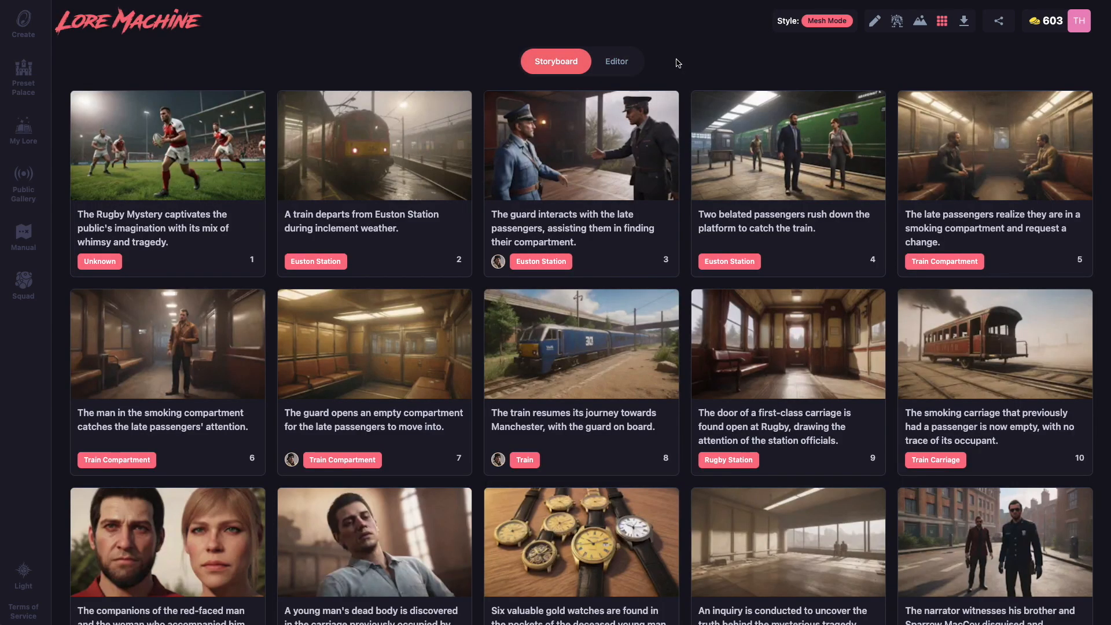
left_click(999, 25)
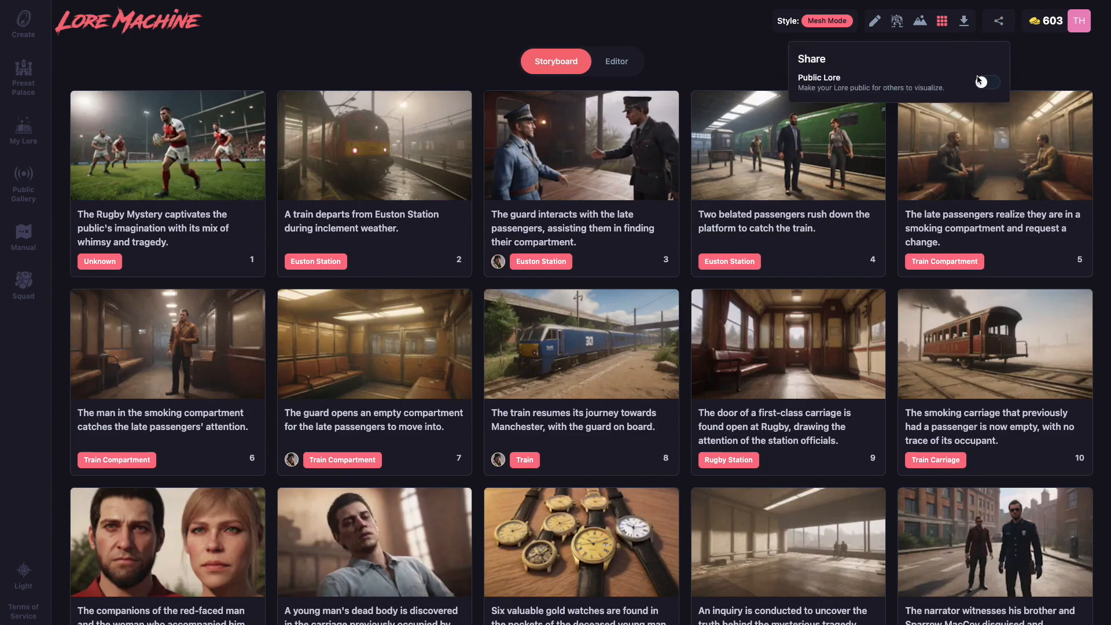
left_click(982, 83)
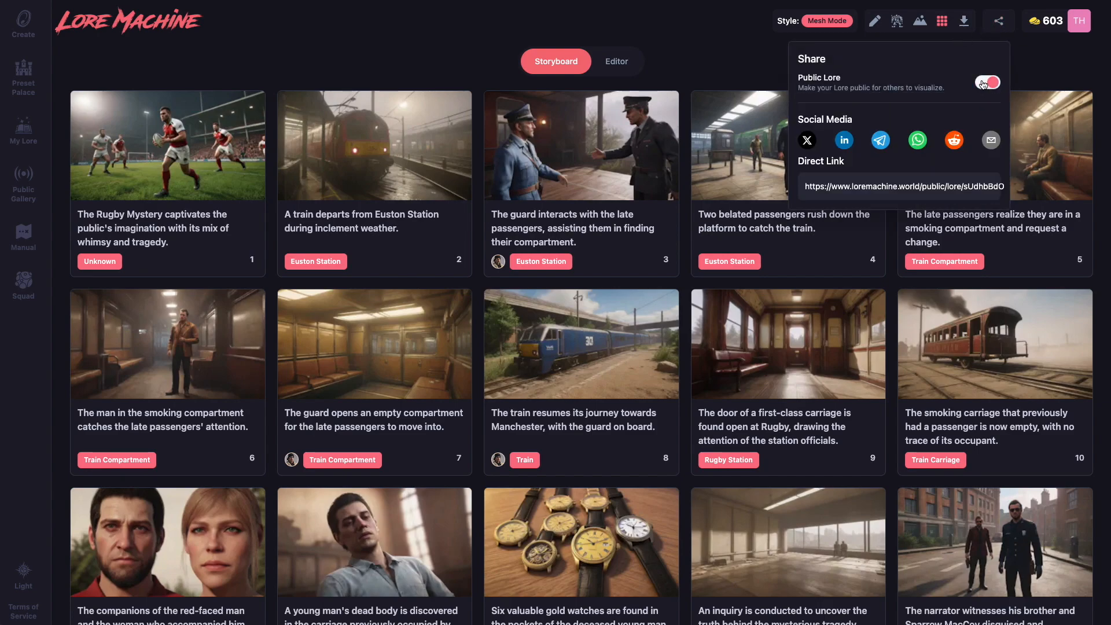
left_click(873, 186)
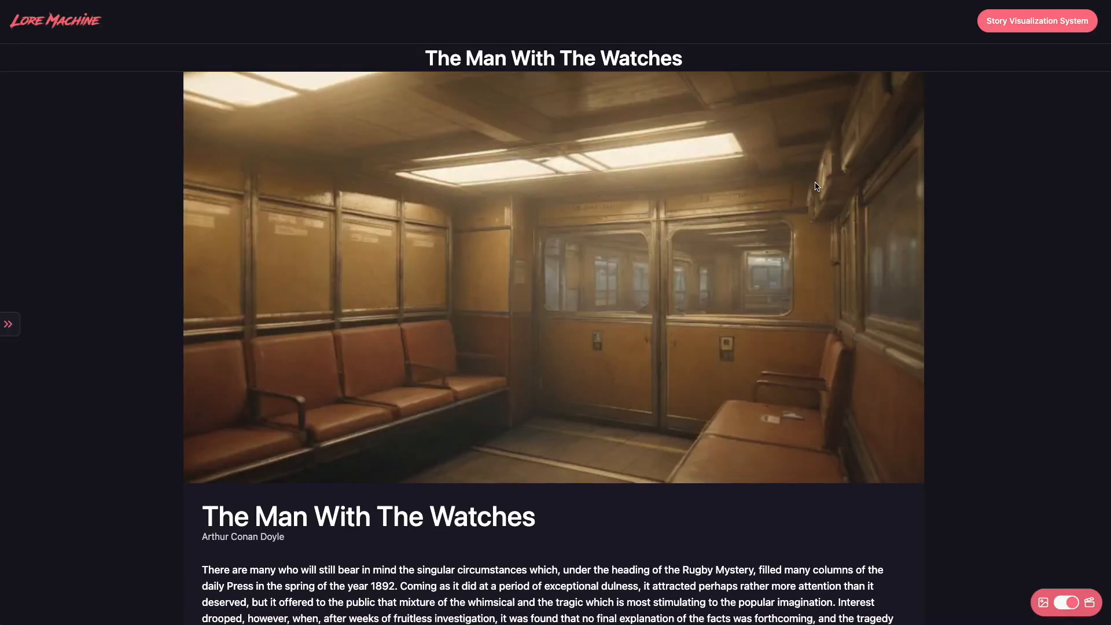
Read through the public story page, examining how the text, scene images and animated scenes are laid out
scroll(817, 187, "down", 10)
scroll(816, 186, "down", 8)
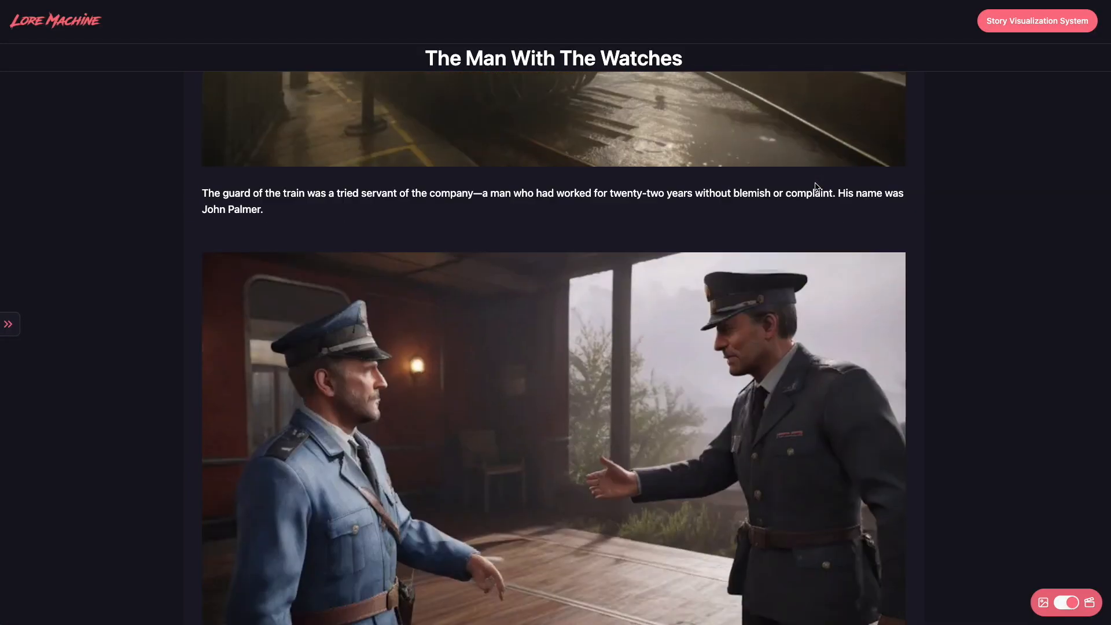
scroll(816, 187, "down", 4)
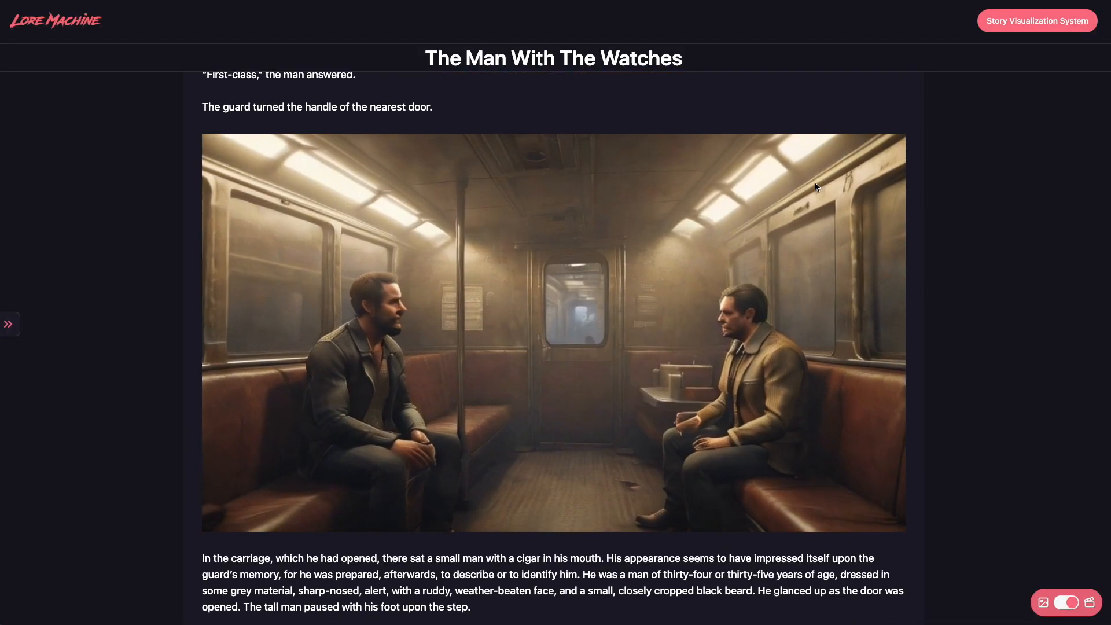
scroll(815, 182, "down", 8)
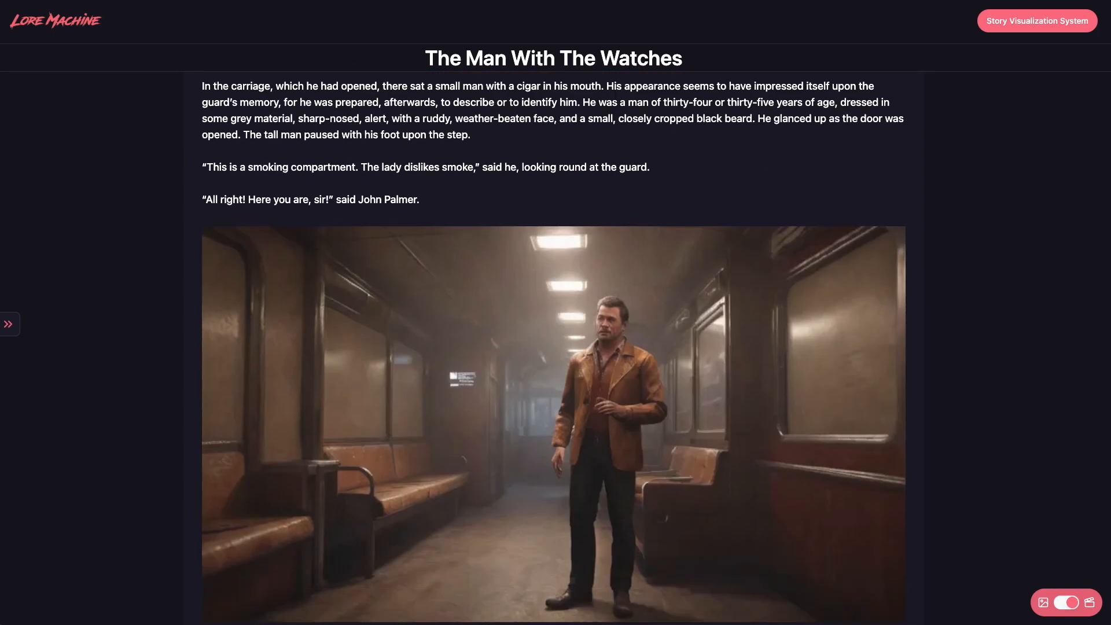
scroll(815, 182, "down", 20)
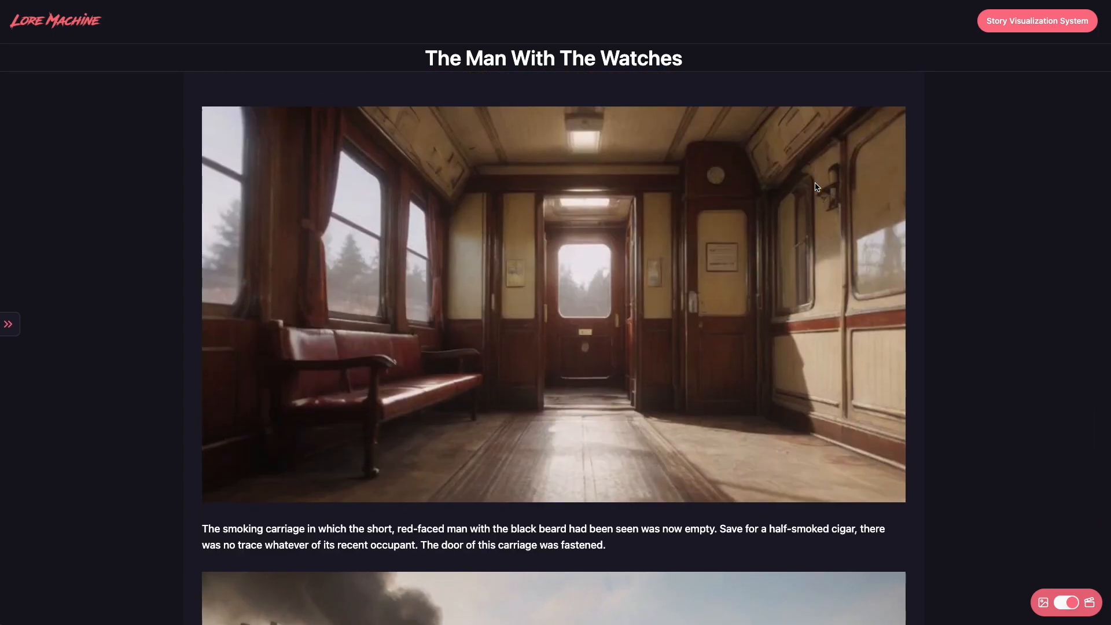
scroll(816, 186, "down", 7)
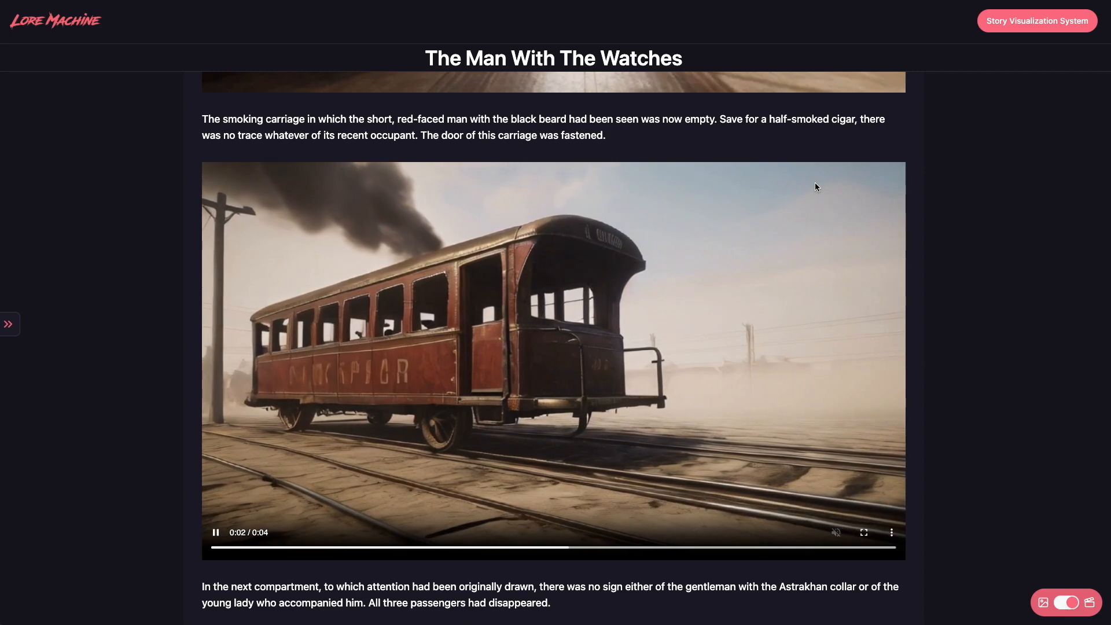
scroll(816, 187, "down", 11)
scroll(816, 186, "down", 14)
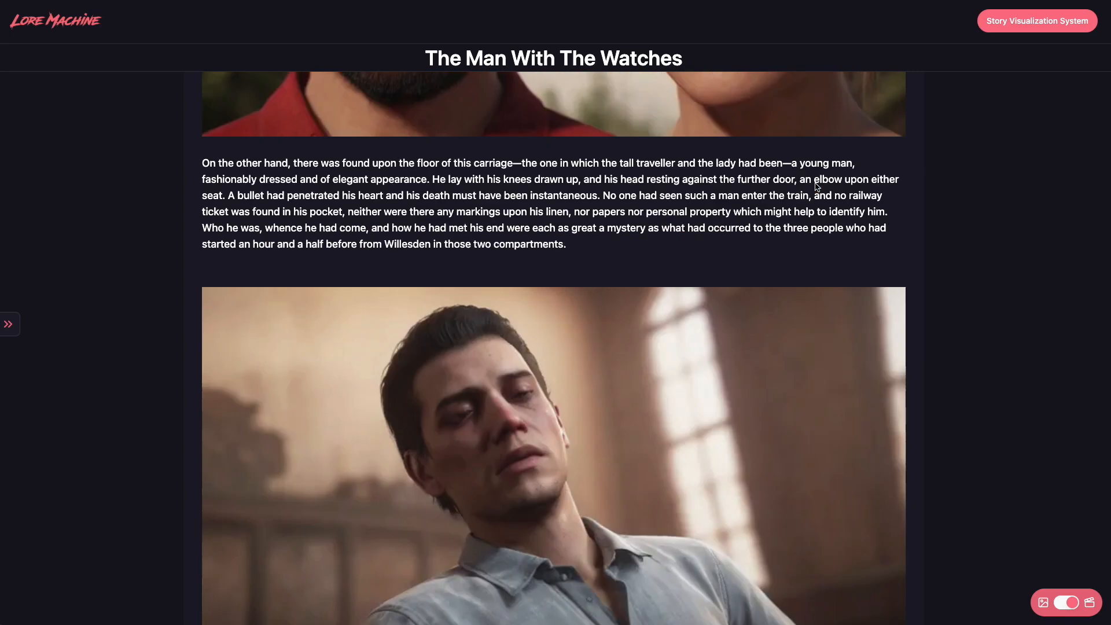
scroll(817, 187, "down", 4)
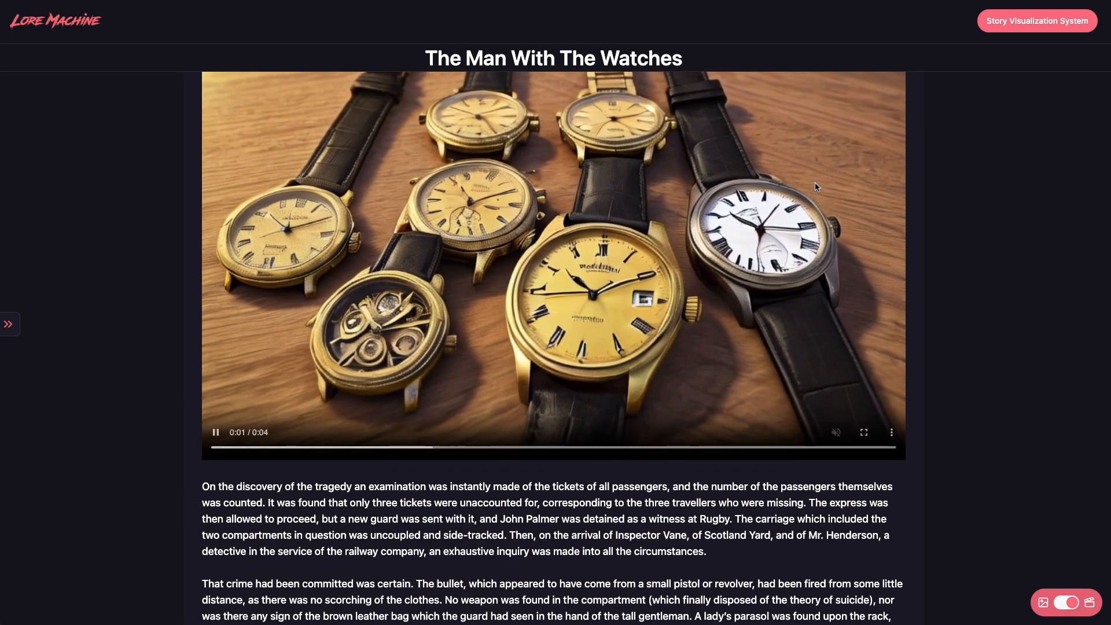
scroll(815, 187, "down", 20)
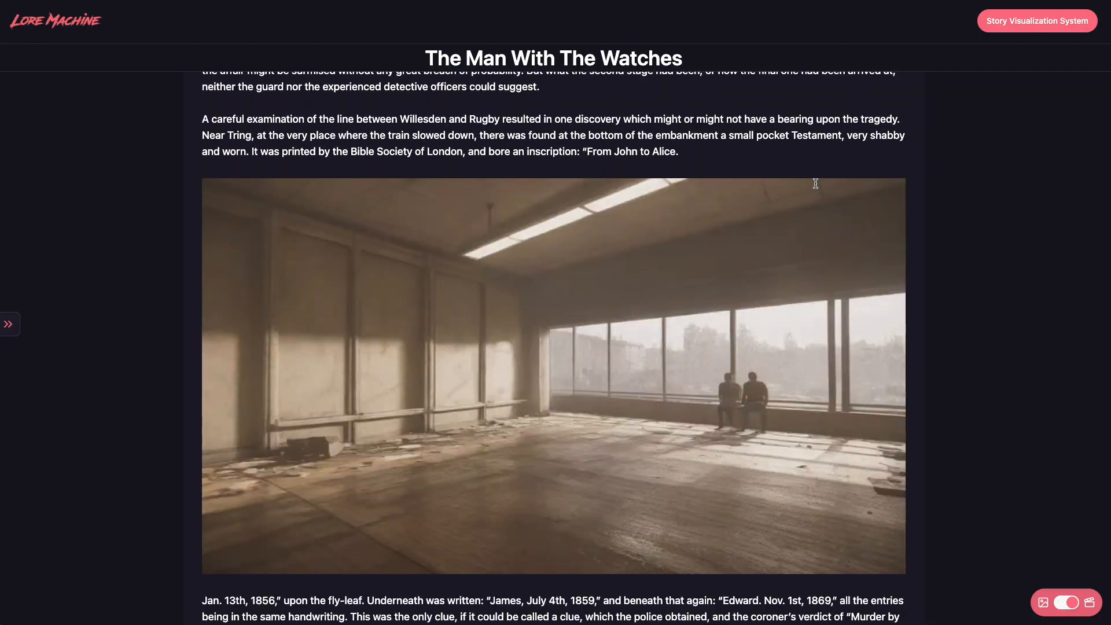
scroll(816, 187, "down", 20)
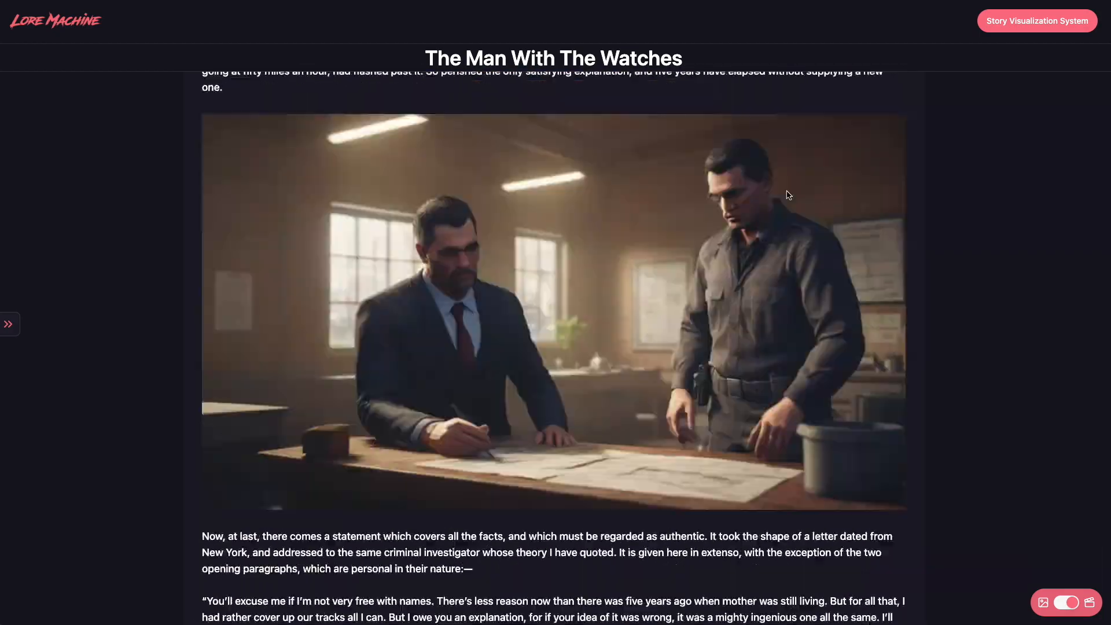
scroll(788, 195, "down", 20)
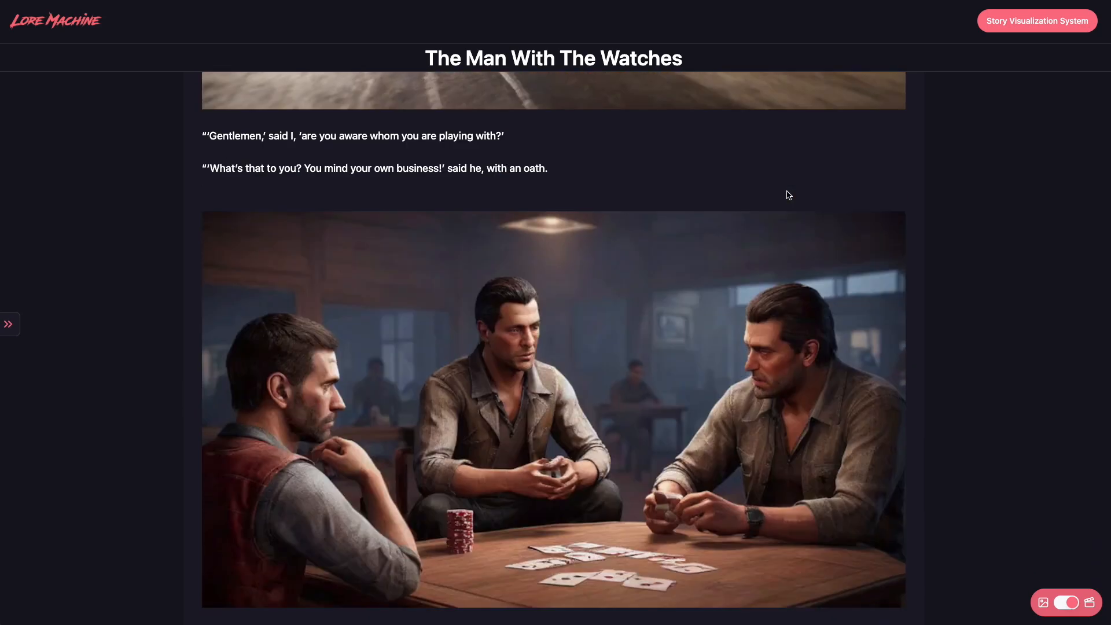
scroll(788, 195, "down", 20)
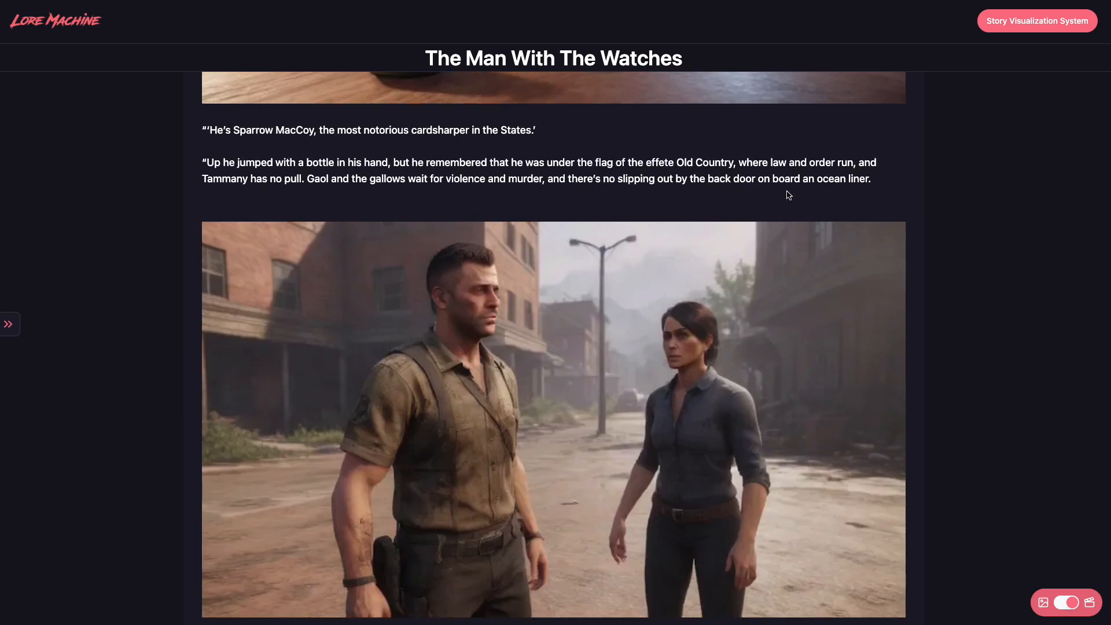
scroll(789, 194, "down", 10)
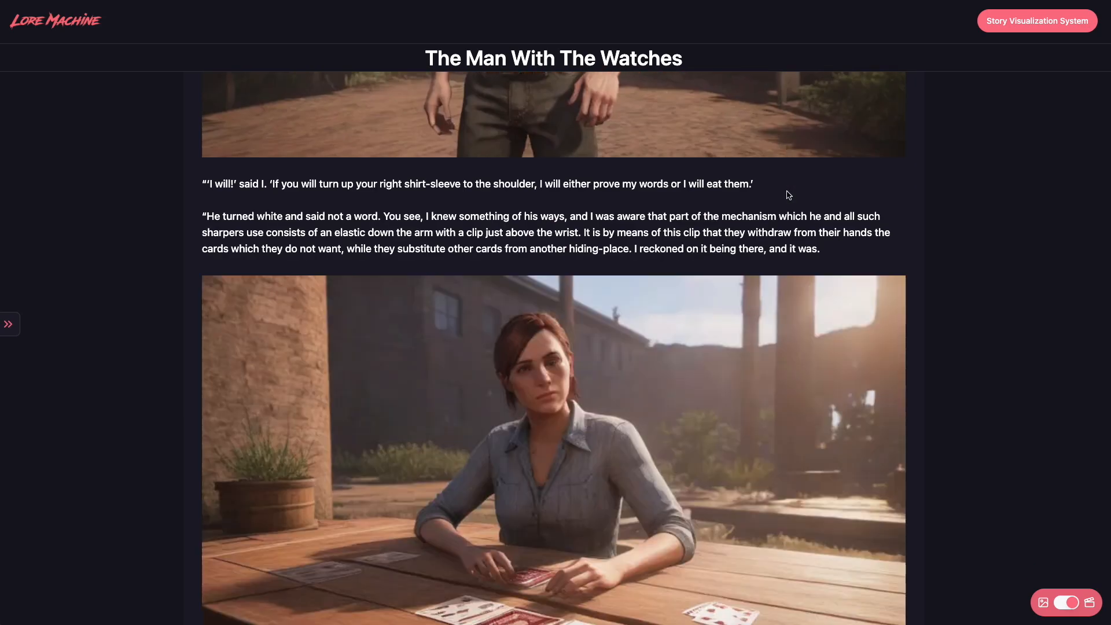
scroll(788, 194, "down", 10)
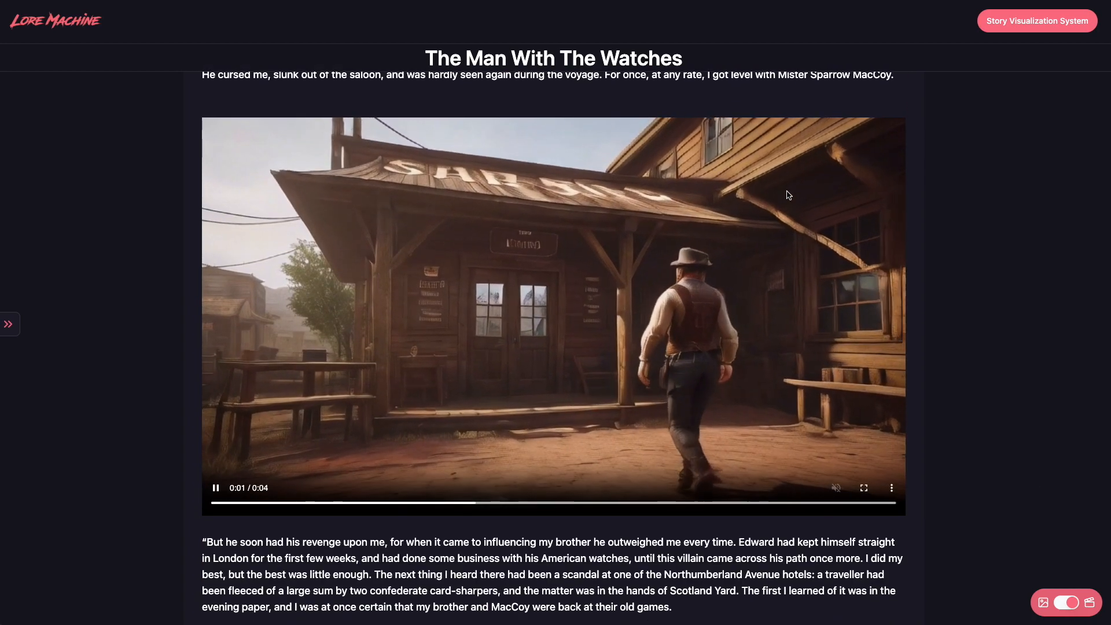
scroll(789, 195, "down", 20)
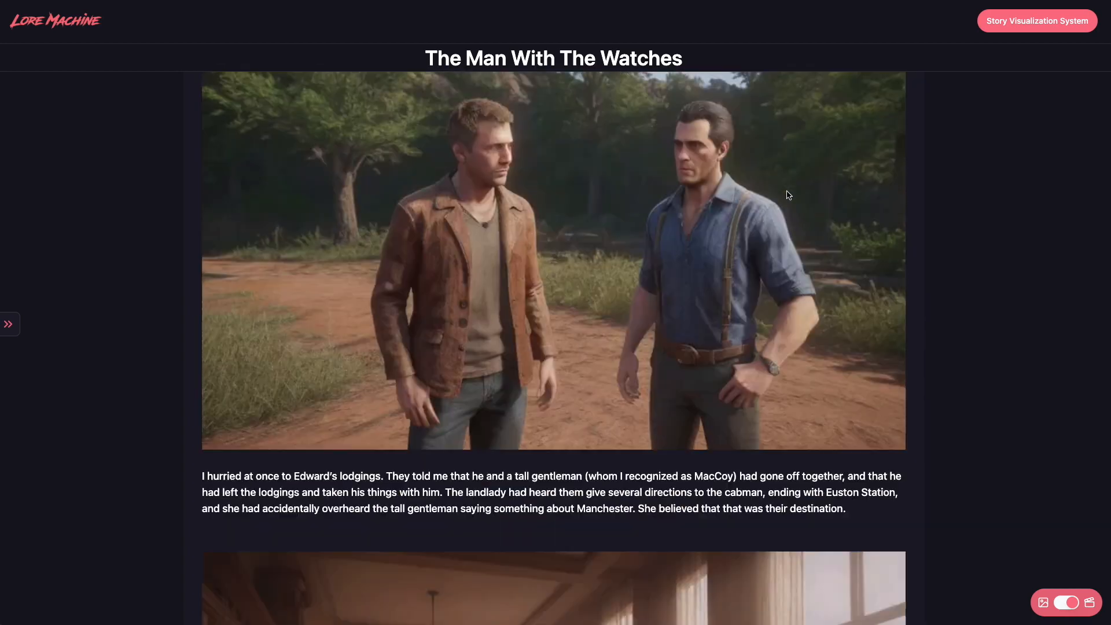
scroll(787, 192, "down", 20)
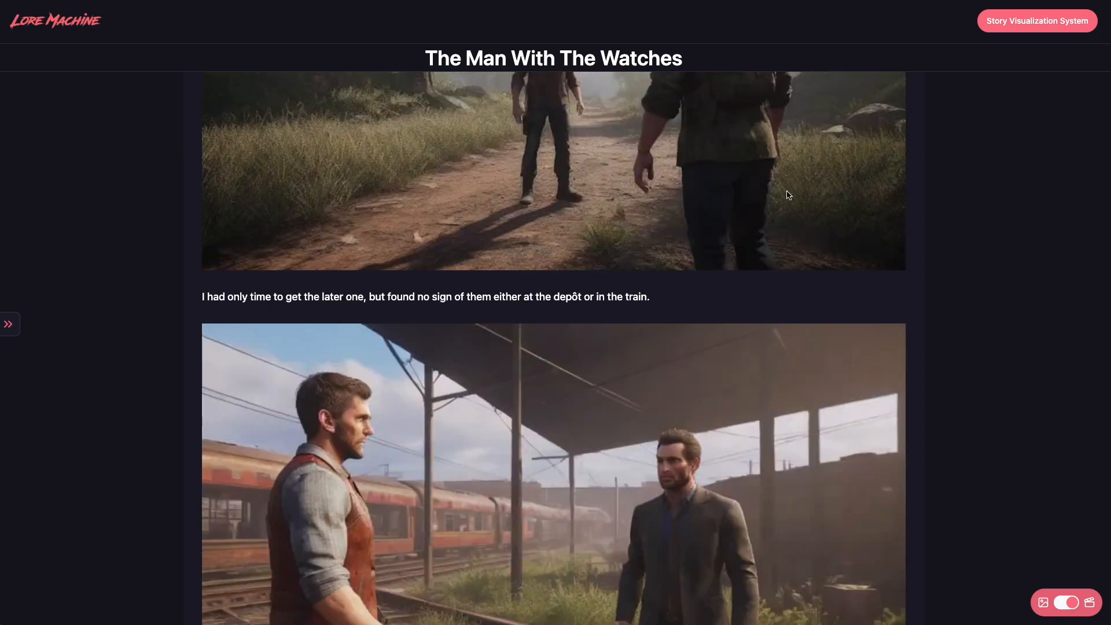
scroll(789, 194, "down", 7)
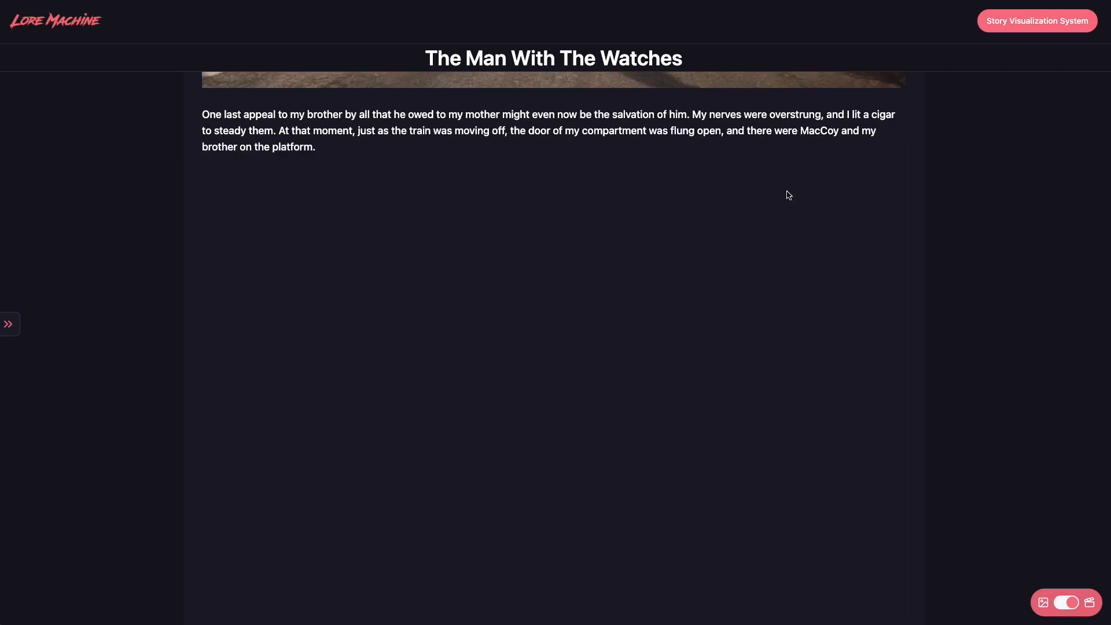
scroll(787, 194, "down", 20)
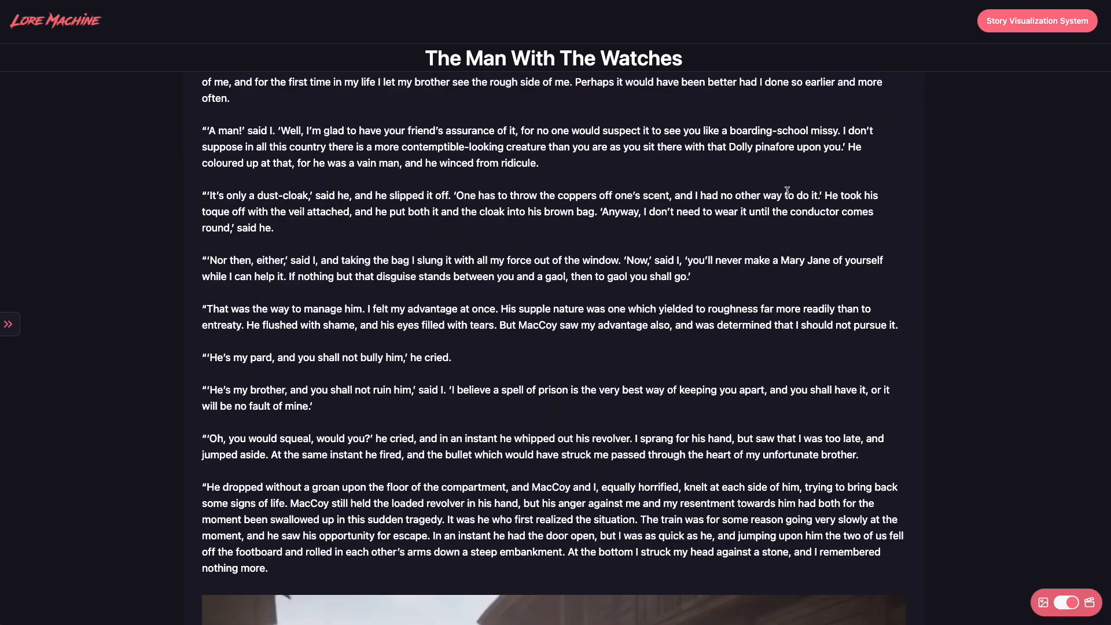
scroll(789, 195, "down", 20)
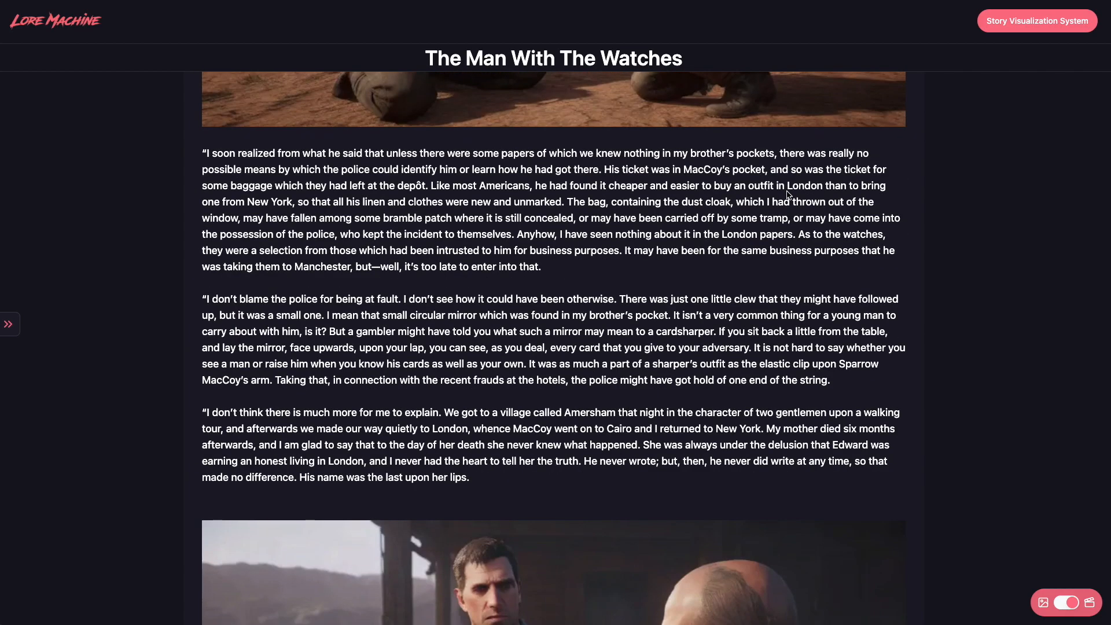
scroll(788, 195, "down", 6)
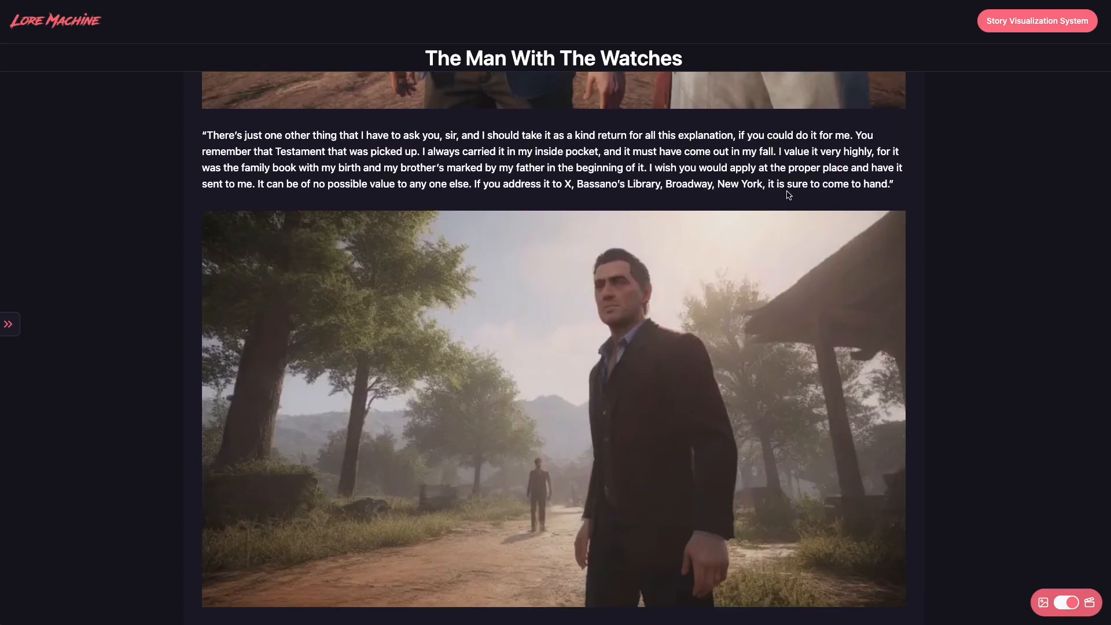